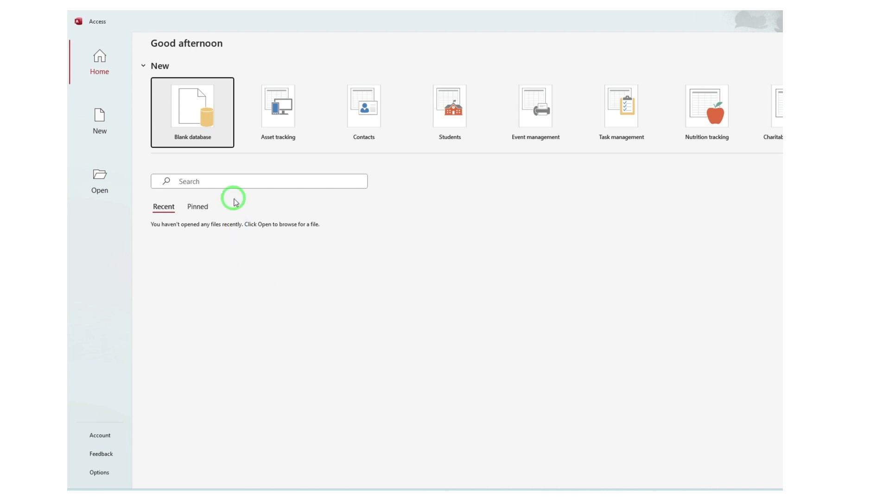
Create a blank database with the file name Employee.
{"action": "left_click", "coordinate": [195, 128]}
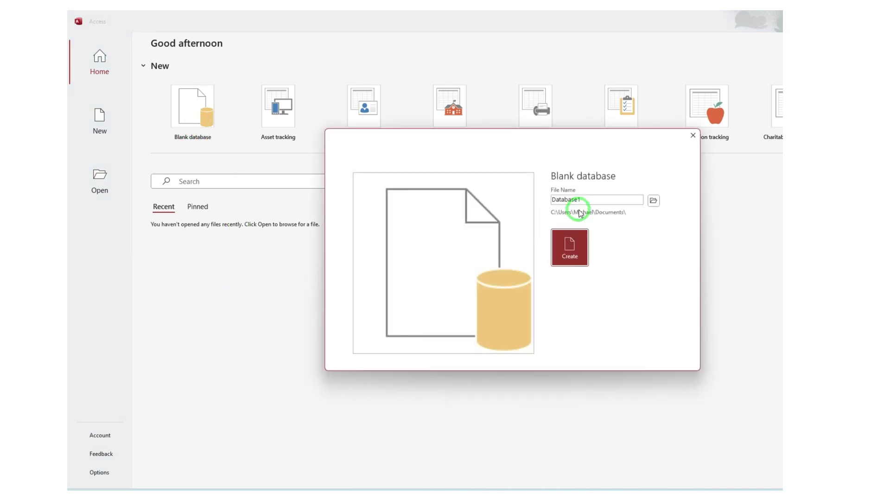
{"action": "double_click", "coordinate": [584, 200]}
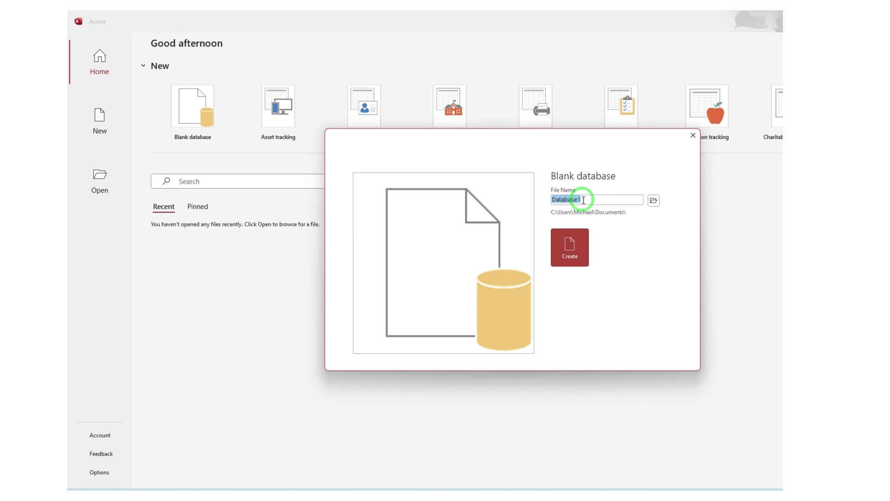
{"action": "type", "text": "Employee"}
{"action": "left_click", "coordinate": [568, 248]}
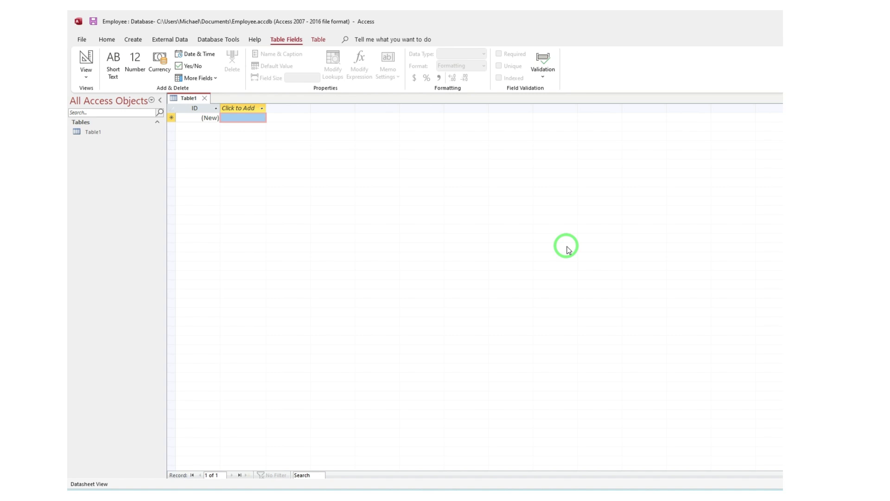
Add a Short Text field named employeeID to the new table.
{"action": "left_click", "coordinate": [231, 112]}
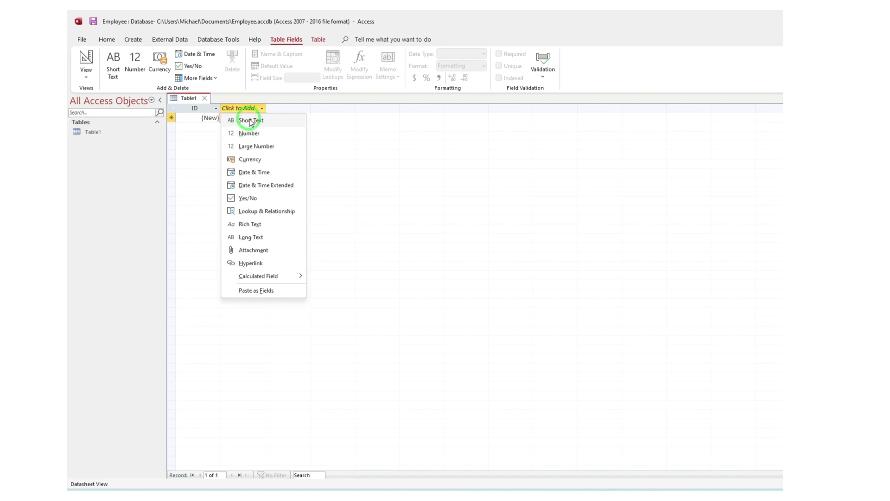
{"action": "left_click", "coordinate": [250, 121]}
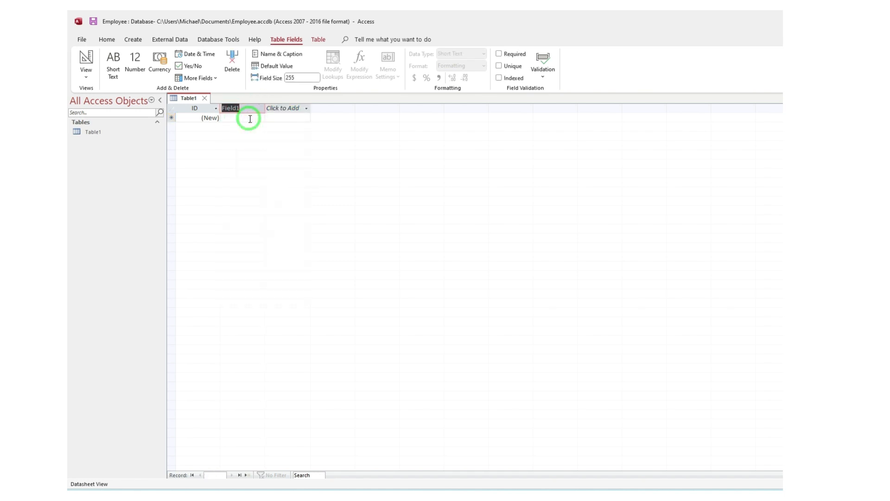
{"action": "type", "text": "employeeID"}
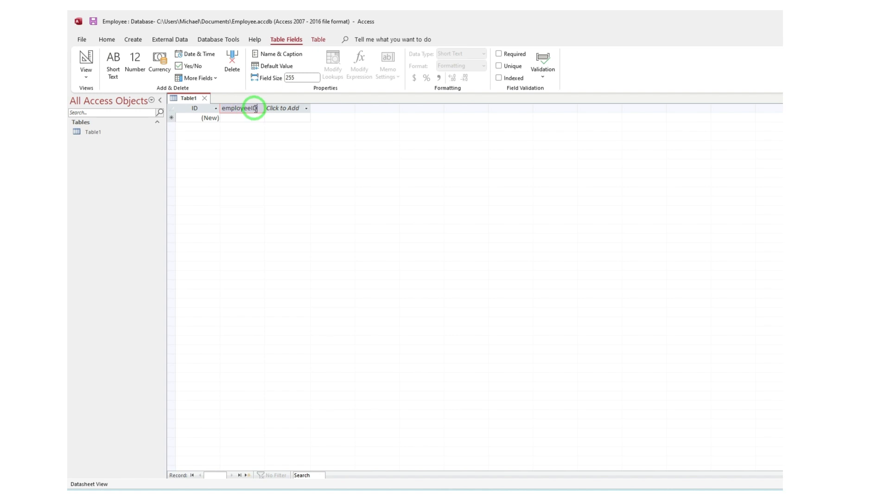
{"action": "key", "text": "Return"}
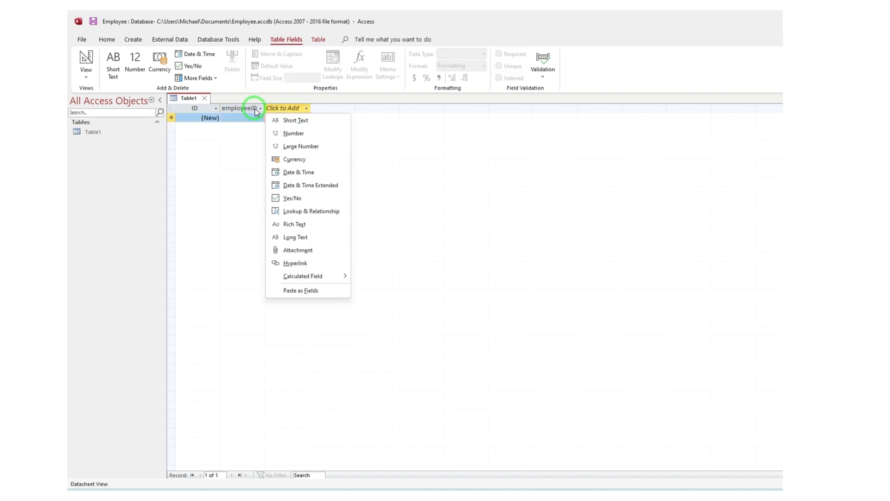
Add two more Short Text fields to the table, named department and employeeName.
{"action": "left_click", "coordinate": [294, 119]}
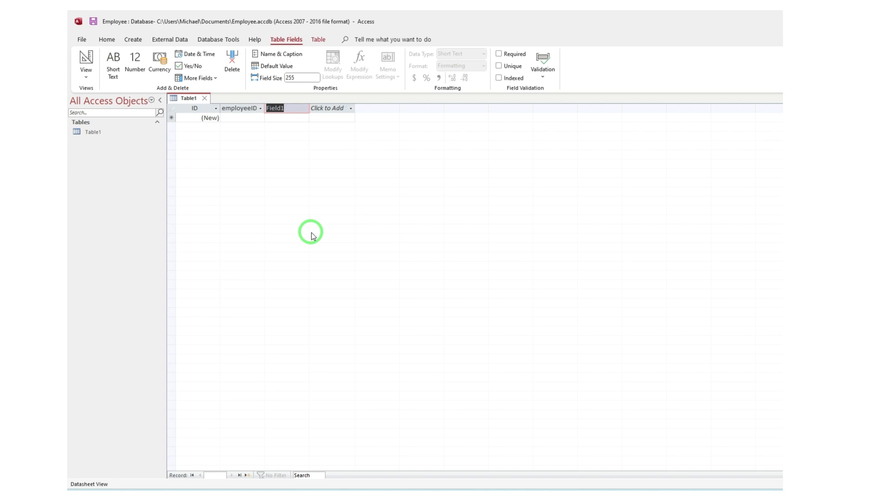
{"action": "type", "text": "department"}
{"action": "key", "text": "Return"}
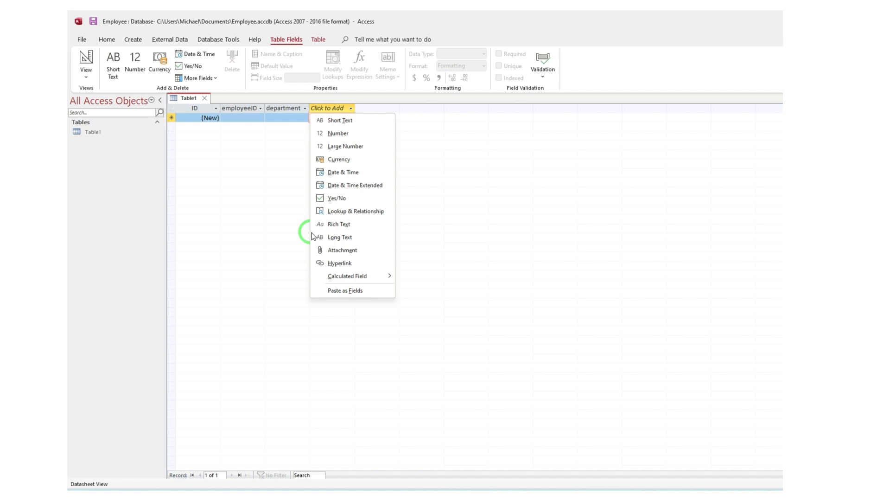
{"action": "left_click", "coordinate": [343, 120]}
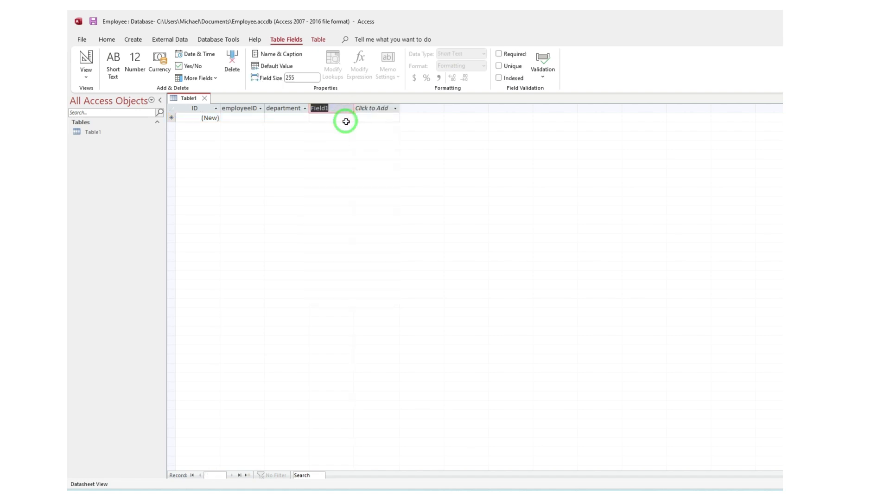
{"action": "type", "text": "employee"}
{"action": "type", "text": "Name"}
{"action": "key", "text": "Return"}
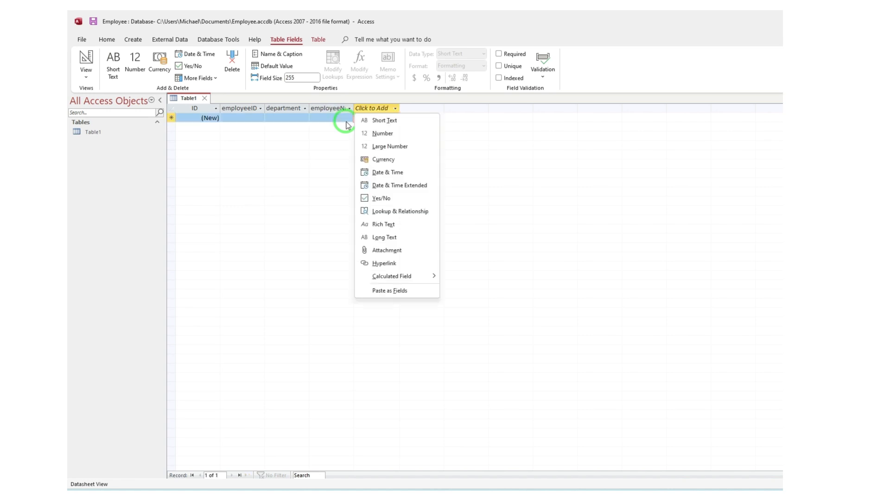
{"action": "left_click", "coordinate": [493, 151]}
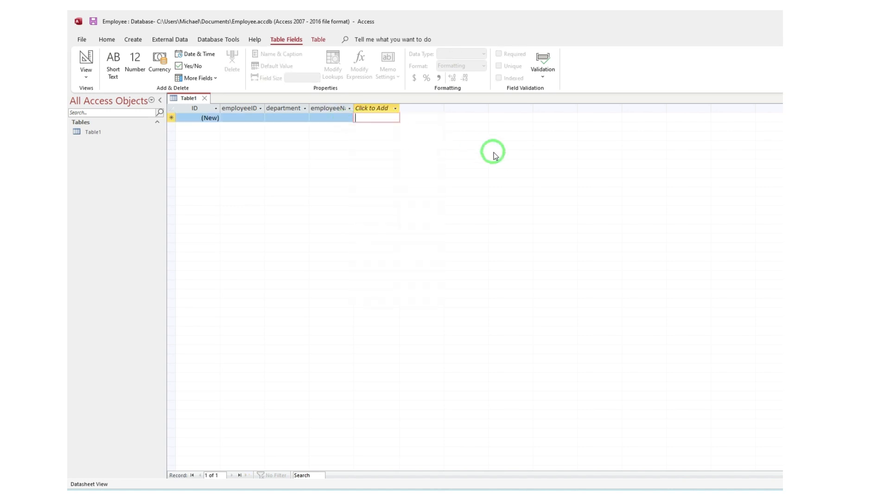
Save the new table under the name tblEmployees.
{"action": "left_click", "coordinate": [94, 21]}
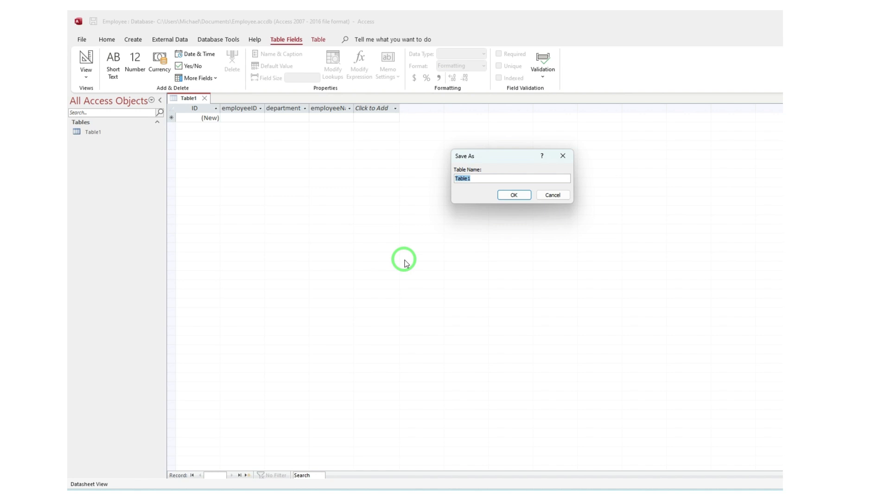
{"action": "type", "text": "tblEmployees"}
{"action": "key", "text": "Return"}
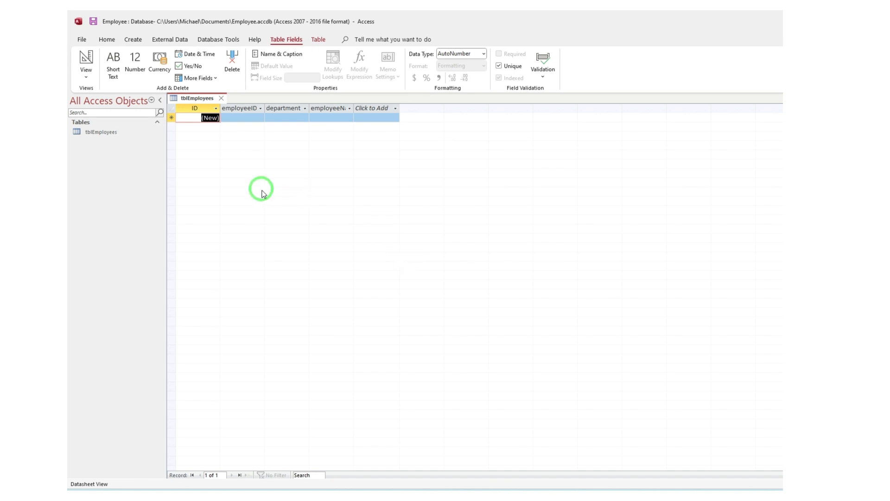
Go through the empty record's fields in tblEmployees, save the table again and close it.
{"action": "left_click", "coordinate": [249, 117]}
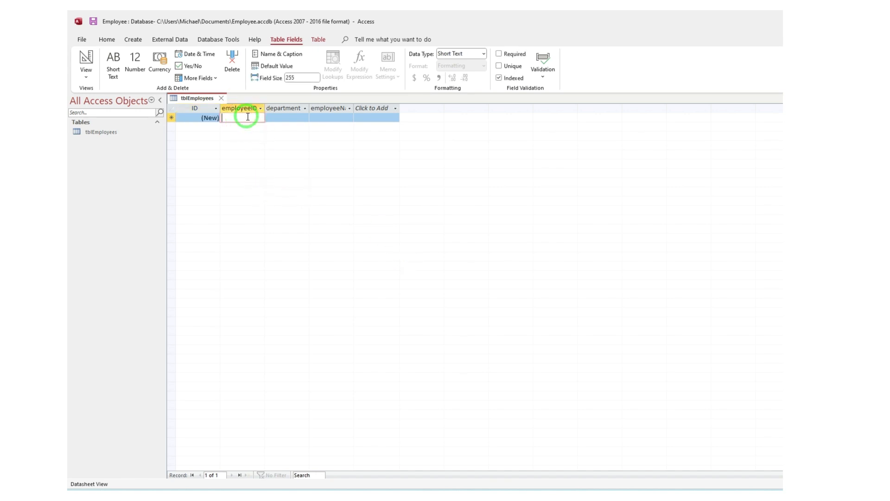
{"action": "key", "text": "Tab"}
{"action": "key", "text": "Tab"}
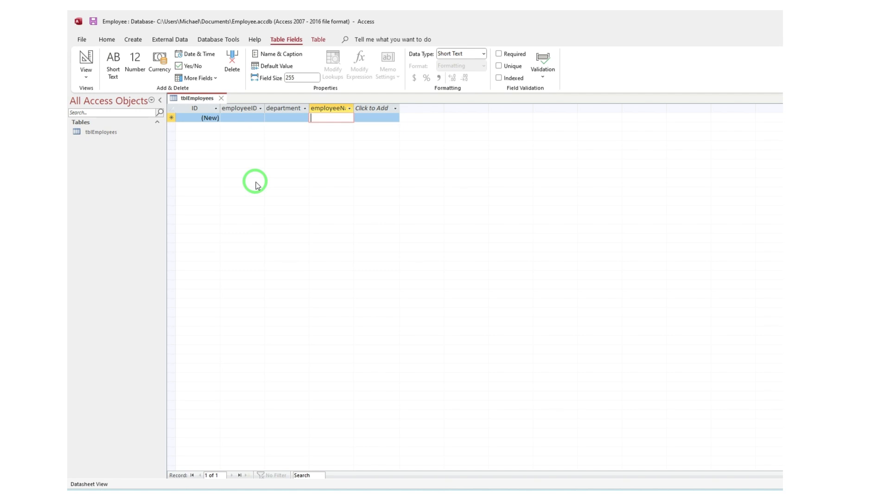
{"action": "left_click", "coordinate": [94, 24]}
{"action": "key", "text": "ctrl+w"}
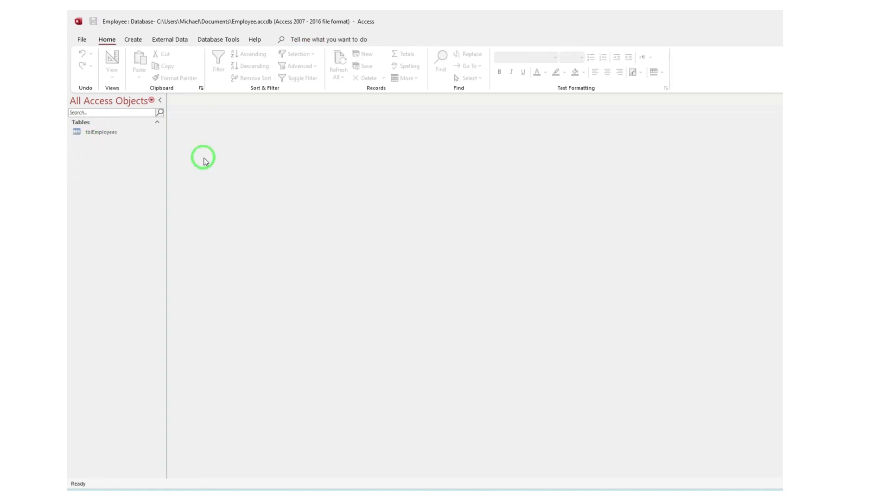
Start an import from a text file and choose EmployeeSample10K.csv on the Desktop as the source.
{"action": "left_click", "coordinate": [159, 41]}
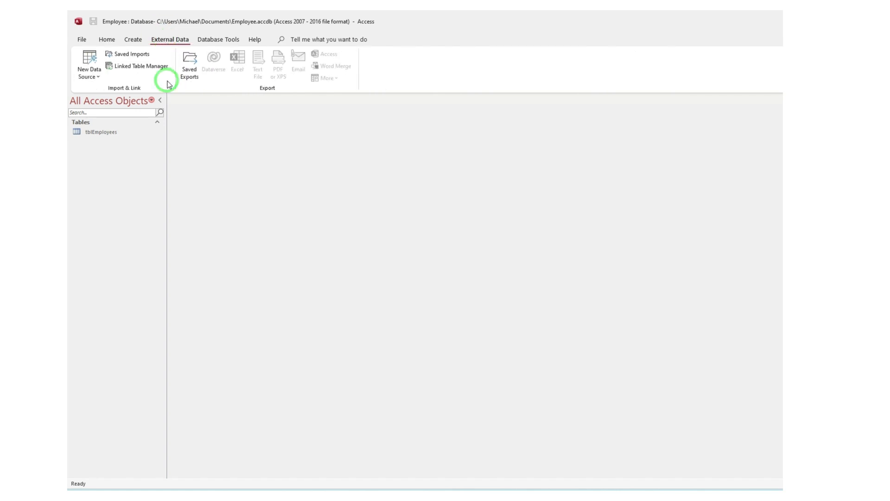
{"action": "left_click", "coordinate": [92, 78]}
{"action": "mouse_move", "coordinate": [123, 103]}
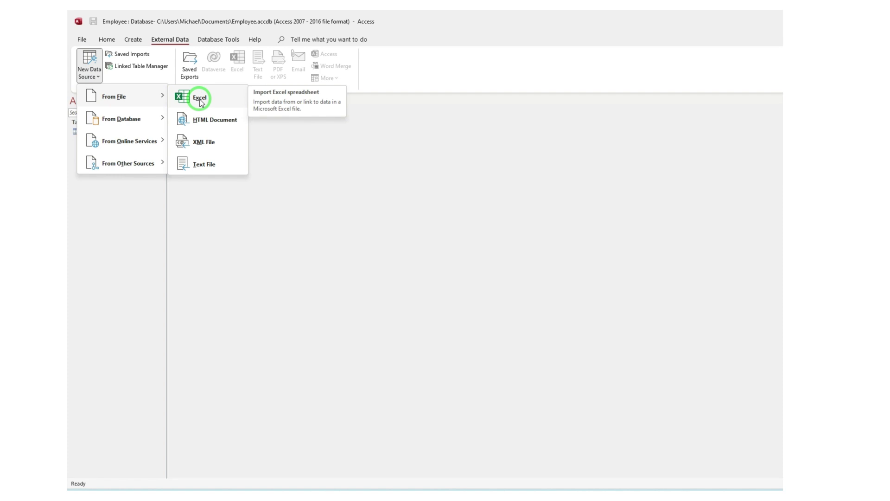
{"action": "left_click", "coordinate": [200, 166]}
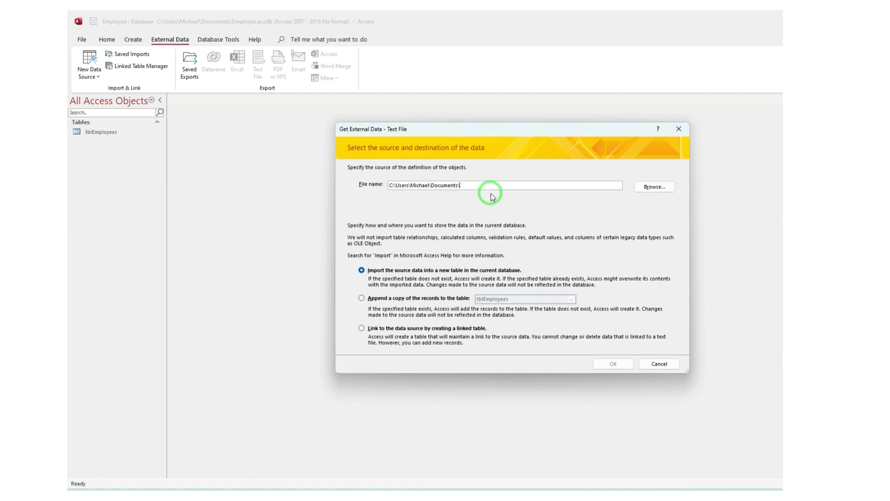
{"action": "left_click", "coordinate": [642, 188]}
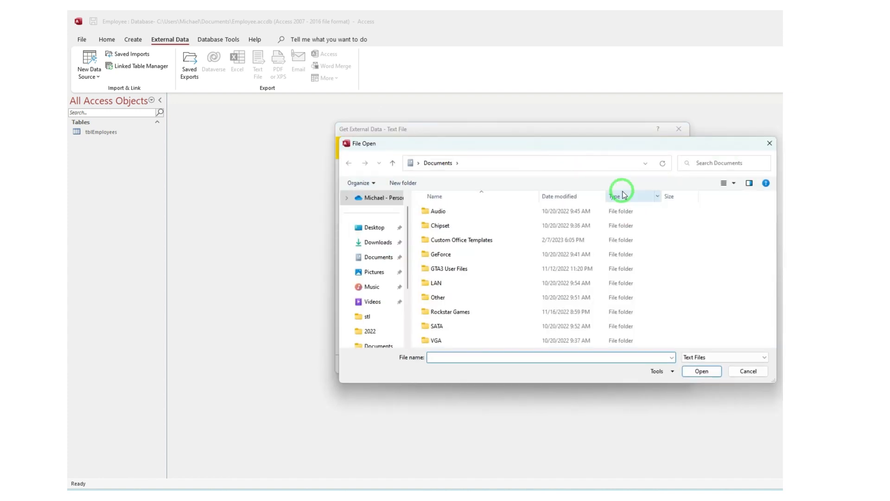
{"action": "left_click", "coordinate": [371, 228]}
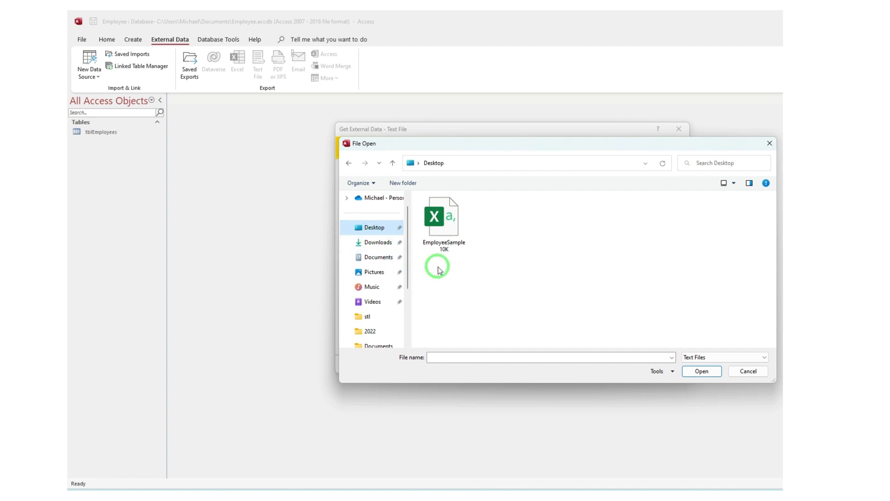
{"action": "left_click", "coordinate": [440, 226]}
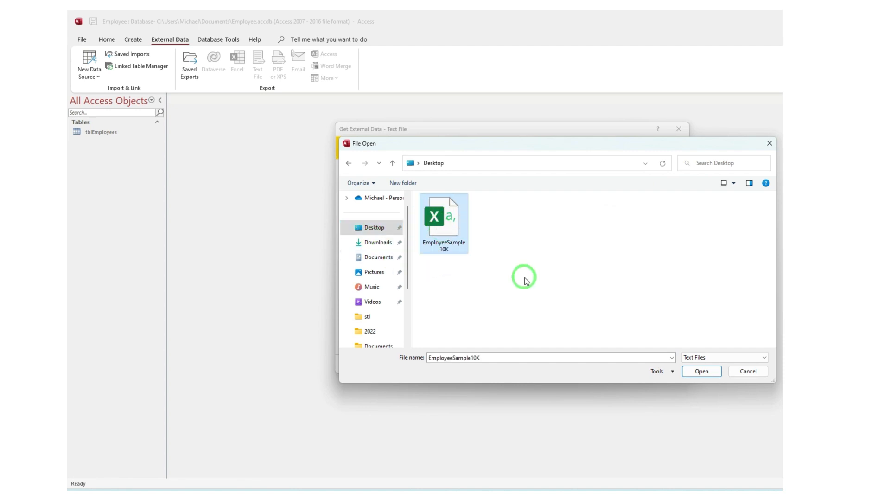
{"action": "left_click", "coordinate": [691, 371]}
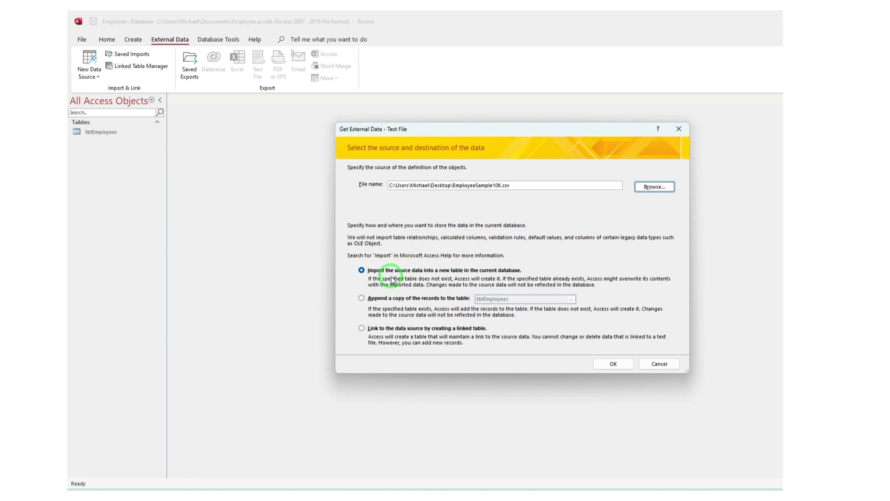
Choose to append a copy of the imported records to the tblEmployees table and continue to the import wizard.
{"action": "left_click", "coordinate": [362, 298]}
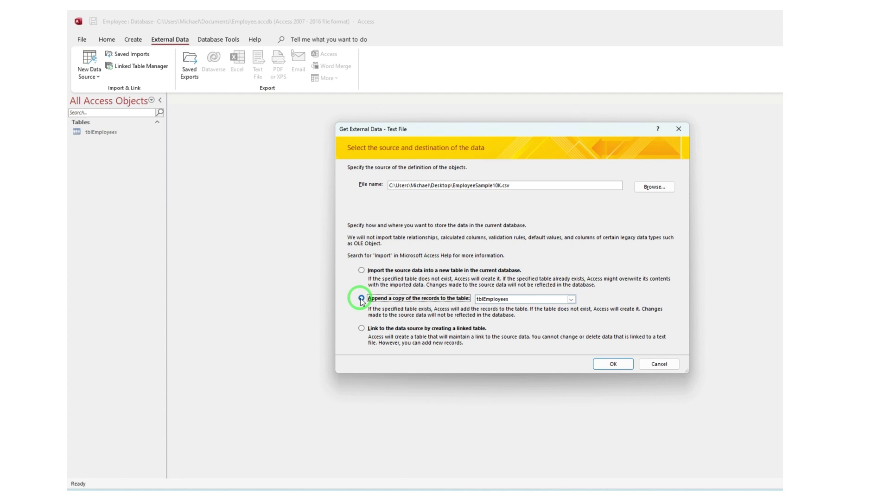
{"action": "left_click", "coordinate": [571, 299]}
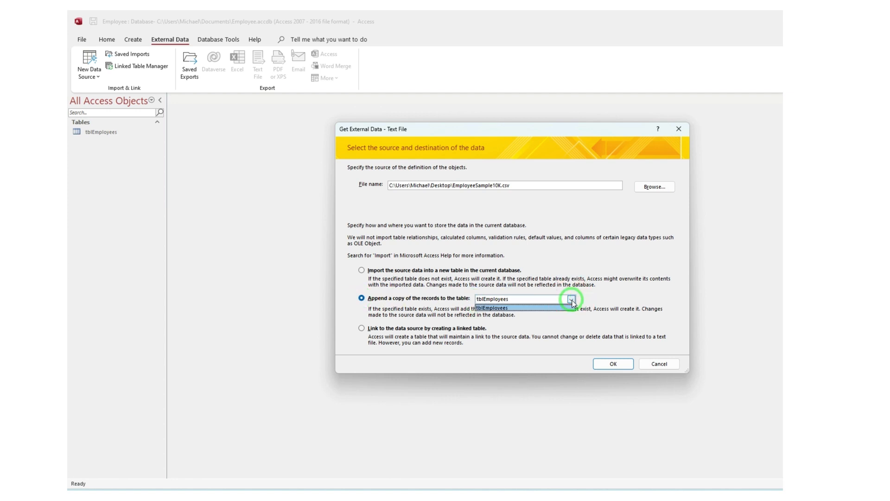
{"action": "left_click", "coordinate": [571, 300]}
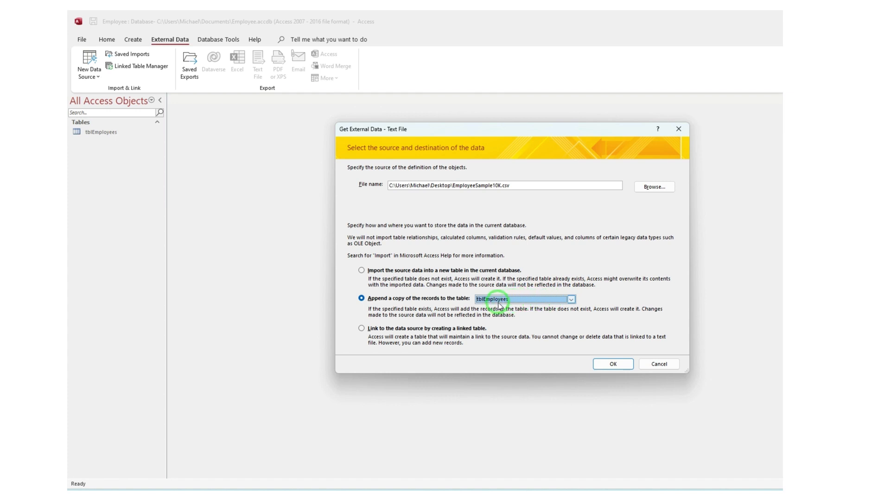
{"action": "left_click", "coordinate": [604, 367]}
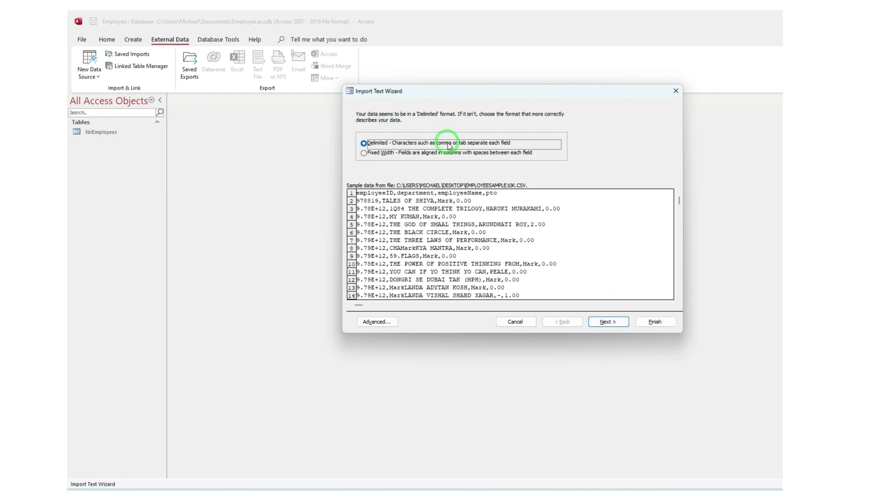
Accept the Delimited format with the Comma delimiter and mark the first row as containing field names.
{"action": "left_click", "coordinate": [606, 323]}
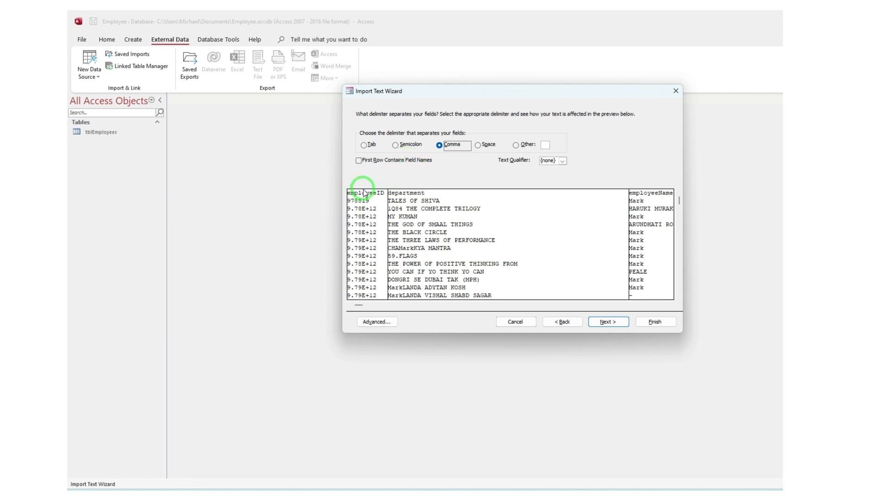
{"action": "left_click", "coordinate": [360, 161]}
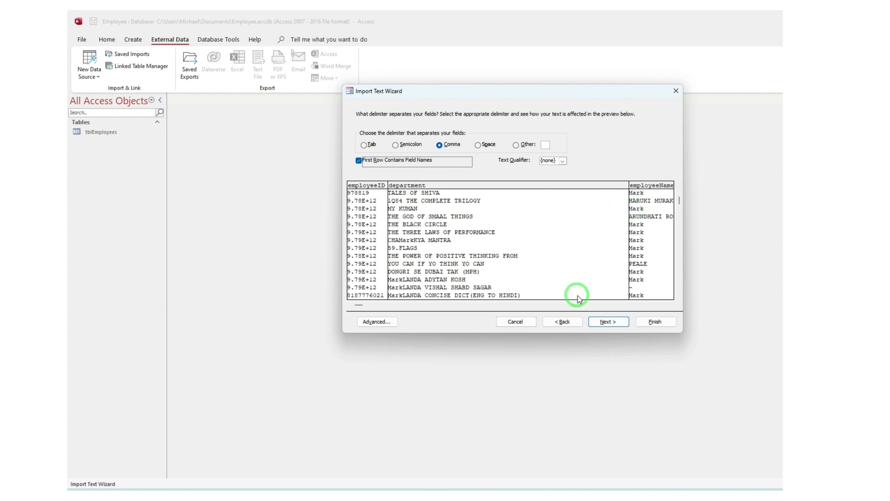
{"action": "left_click", "coordinate": [601, 321]}
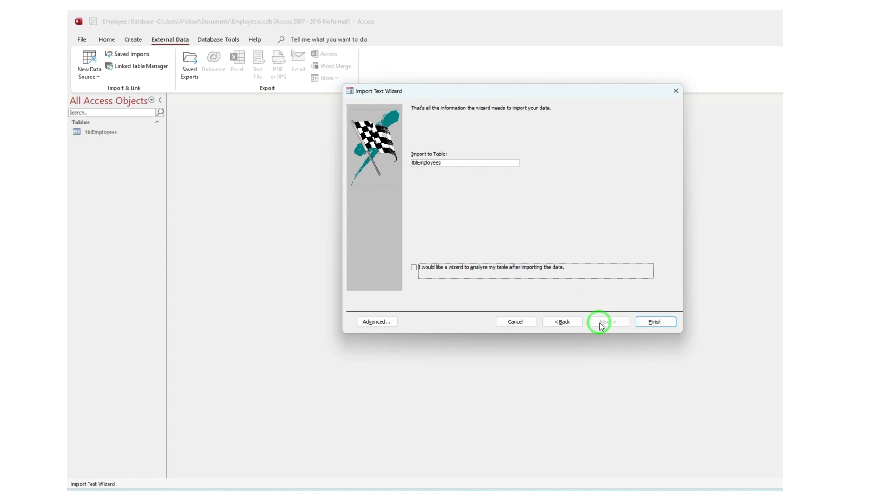
Return to the delimiter page, check the preview columns and set the advanced import specification to skip the pto field.
{"action": "left_click", "coordinate": [551, 324]}
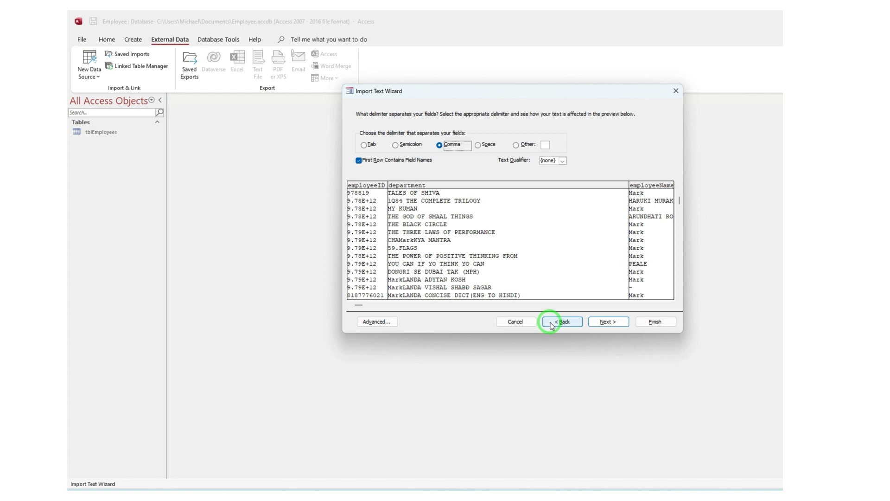
{"action": "left_click", "coordinate": [670, 305]}
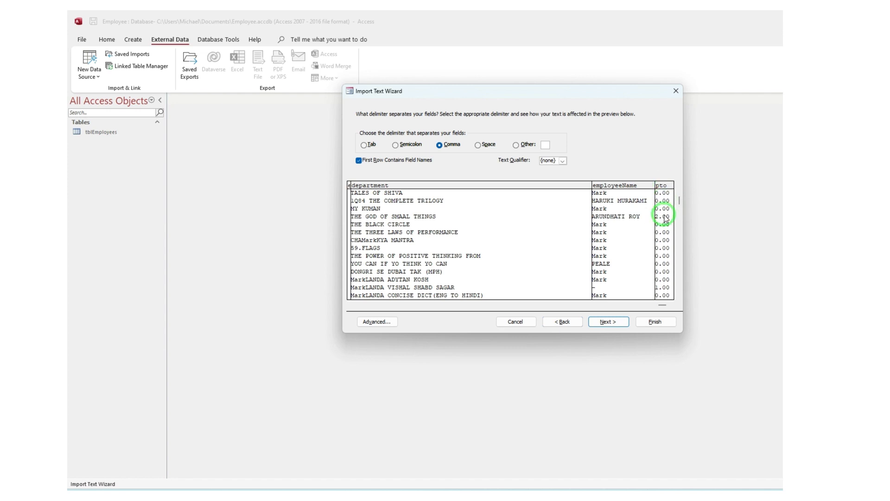
{"action": "left_click", "coordinate": [391, 324]}
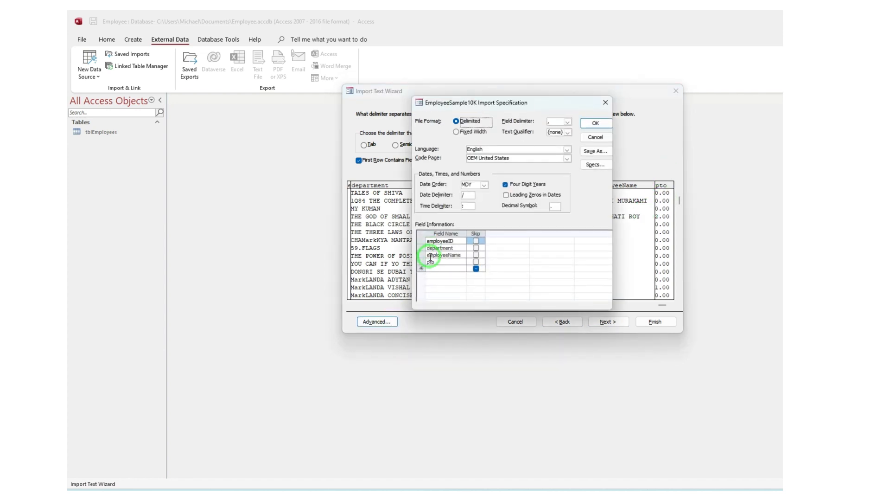
{"action": "left_click", "coordinate": [477, 262]}
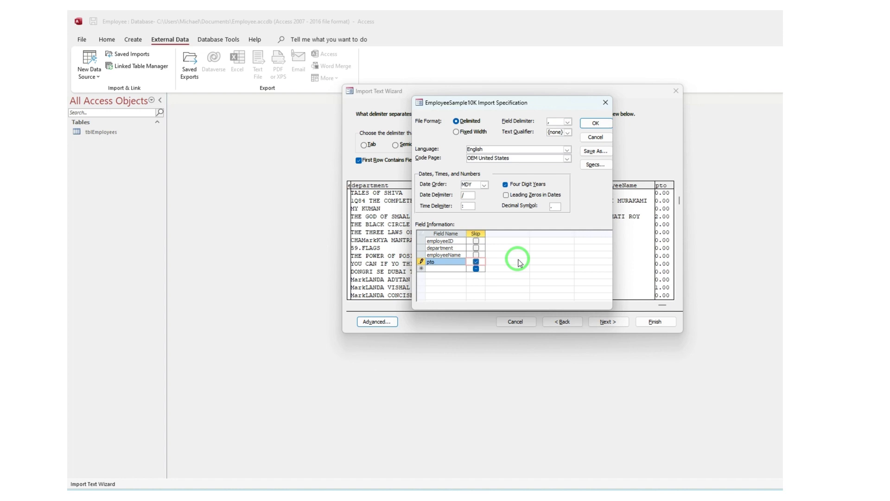
{"action": "left_click", "coordinate": [505, 231]}
{"action": "left_click", "coordinate": [422, 240]}
{"action": "left_click", "coordinate": [476, 263]}
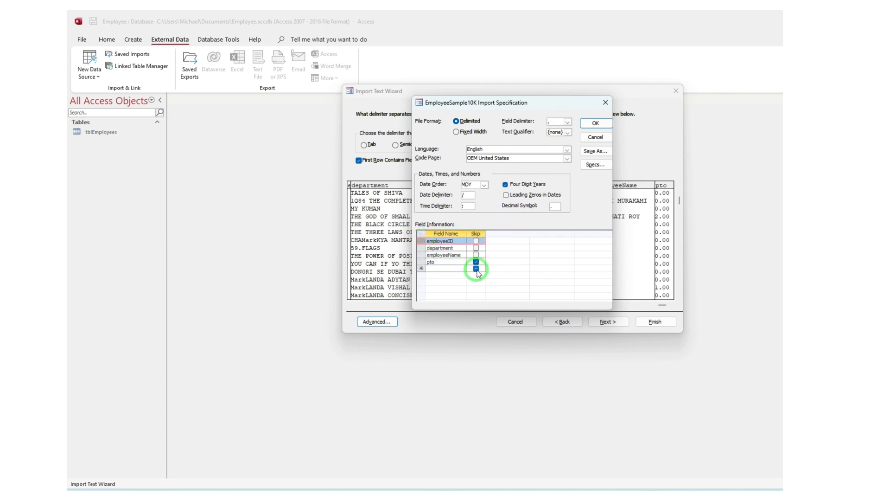
{"action": "left_click", "coordinate": [592, 124]}
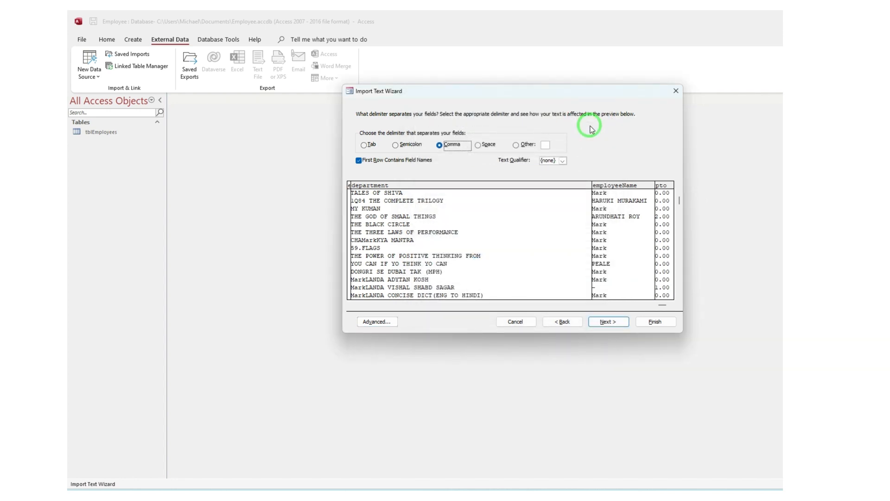
Continue the text import wizard and finish it with tblEmployees as the destination table.
{"action": "left_click", "coordinate": [605, 322]}
{"action": "left_click", "coordinate": [412, 162]}
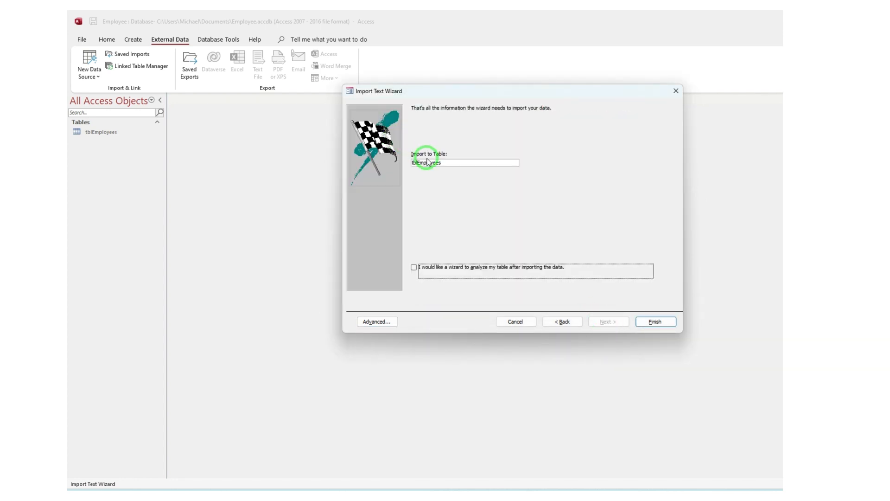
{"action": "left_click", "coordinate": [666, 323]}
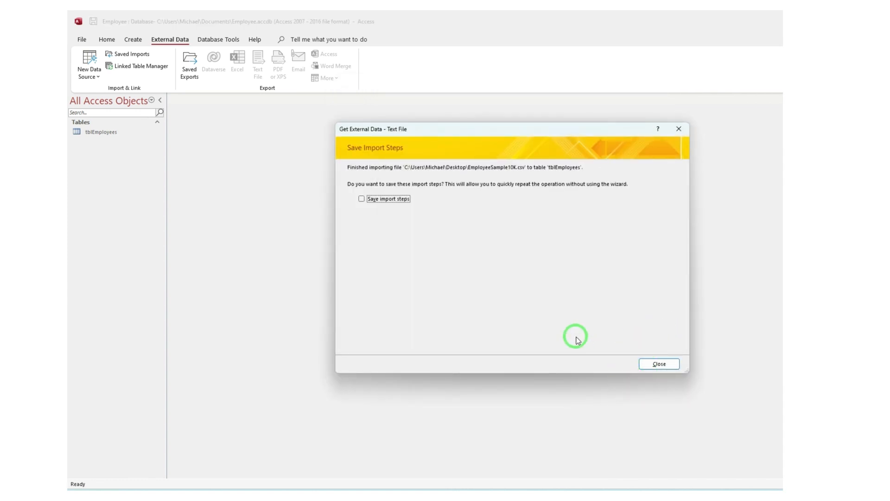
Save the import steps as Import-Employees with the description "Macro for appending employee data into tblEmployees.".
{"action": "left_click", "coordinate": [360, 200]}
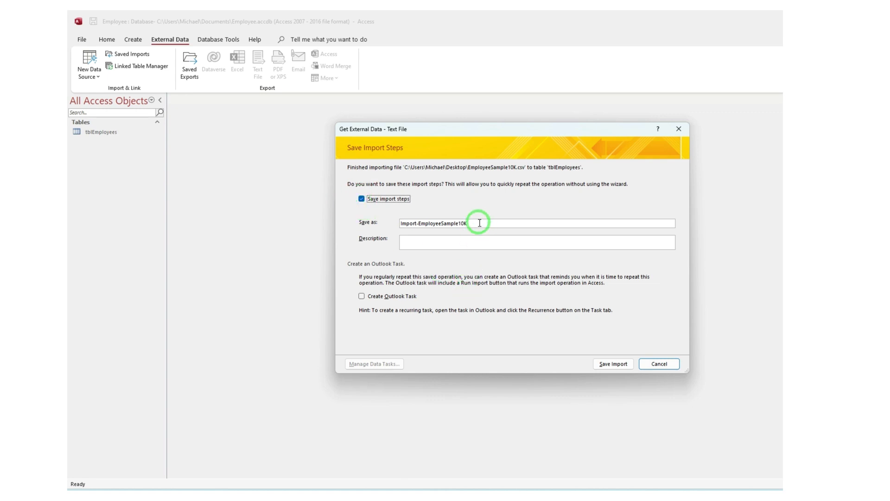
{"action": "left_click_drag", "start_coordinate": [480, 223], "coordinate": [441, 223]}
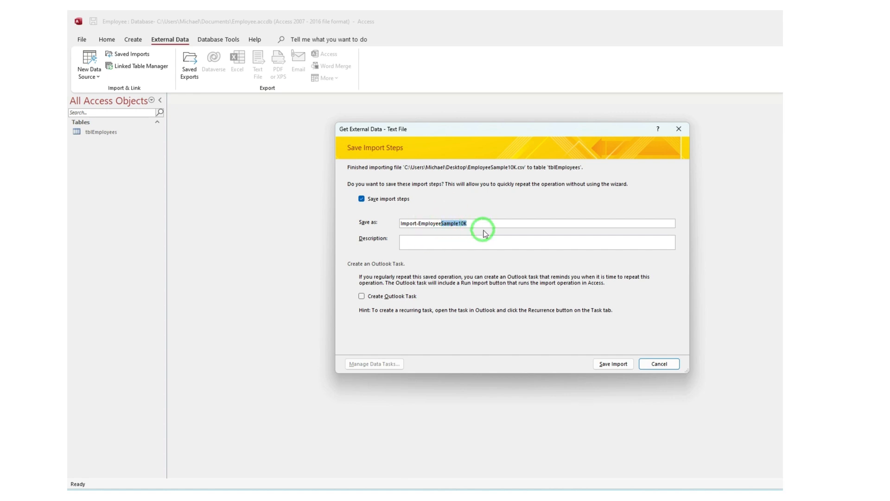
{"action": "type", "text": "s"}
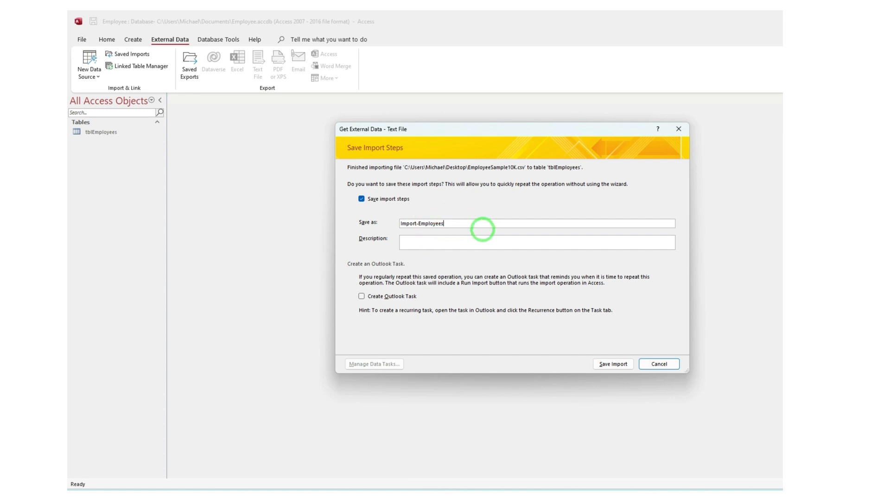
{"action": "left_click", "coordinate": [481, 239]}
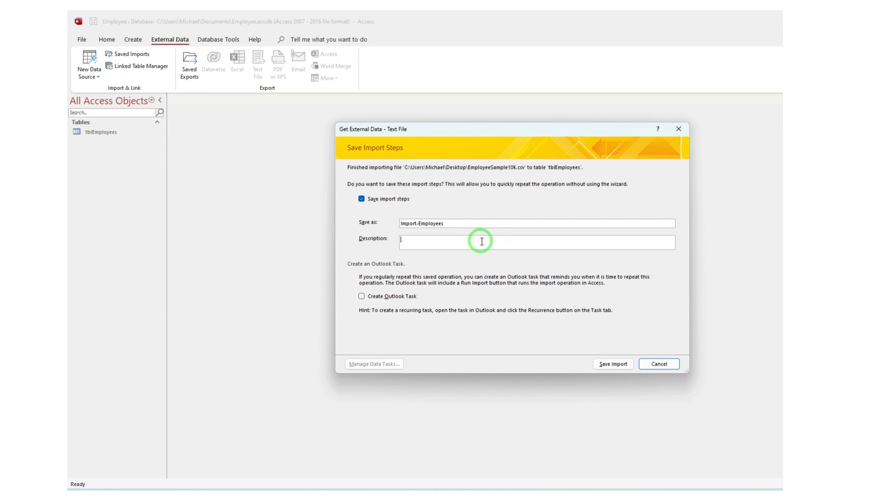
{"action": "type", "text": "Macro for appending employee data into tblEmployees."}
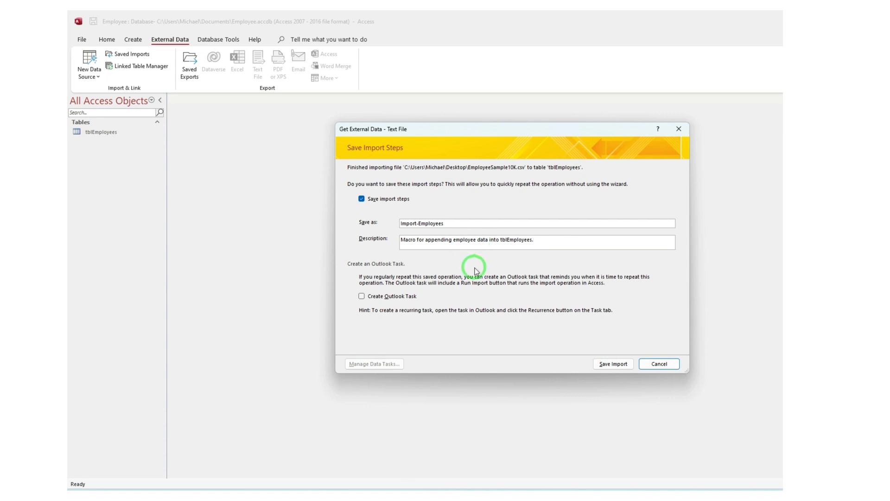
{"action": "left_click", "coordinate": [611, 365]}
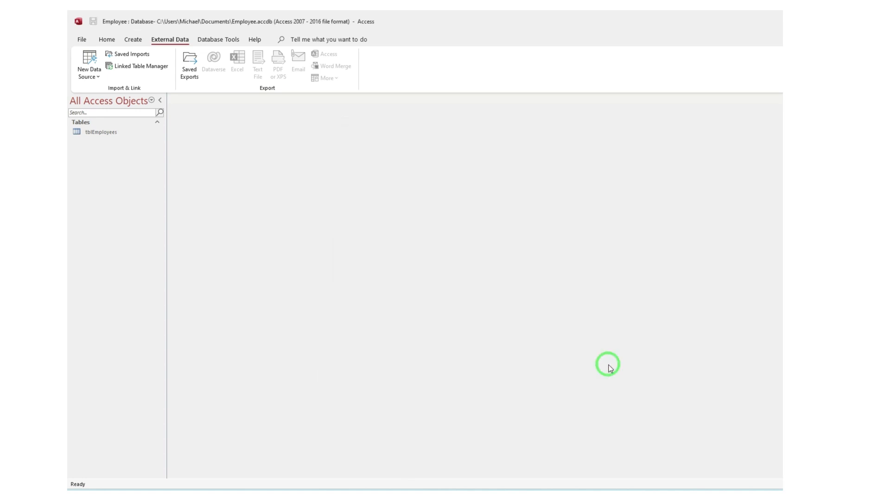
Open tblEmployees to check the imported records and its first row, and close the table.
{"action": "double_click", "coordinate": [98, 134]}
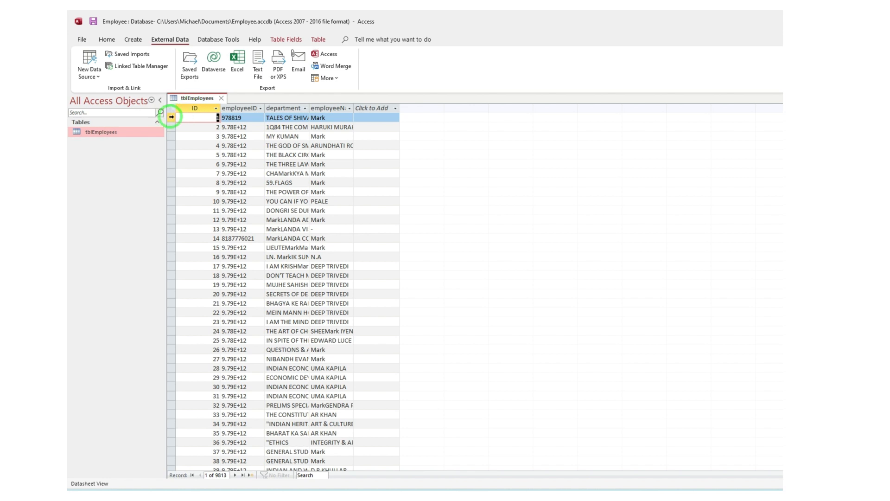
{"action": "left_click", "coordinate": [172, 117]}
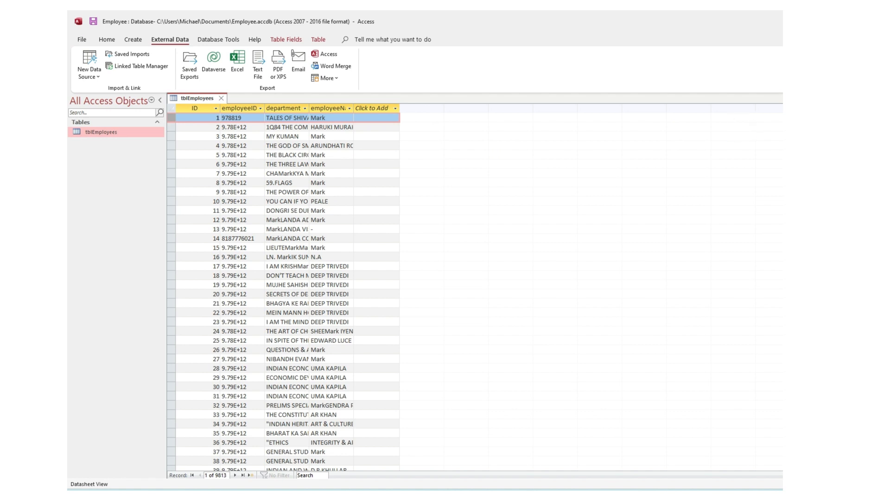
{"action": "key", "text": "ctrl+w"}
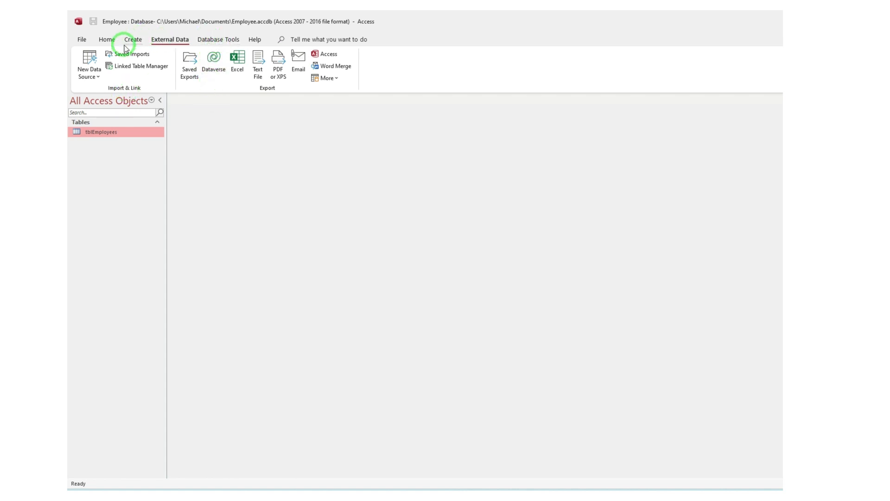
Start an Excel import of empPTO.xlsx from the Desktop into a new table and continue to the import wizard.
{"action": "left_click", "coordinate": [94, 76]}
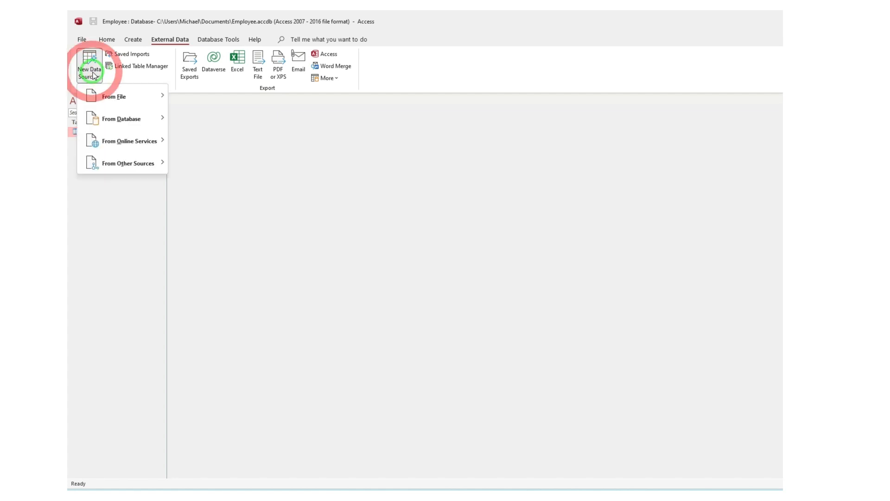
{"action": "mouse_move", "coordinate": [159, 100]}
{"action": "left_click", "coordinate": [199, 97]}
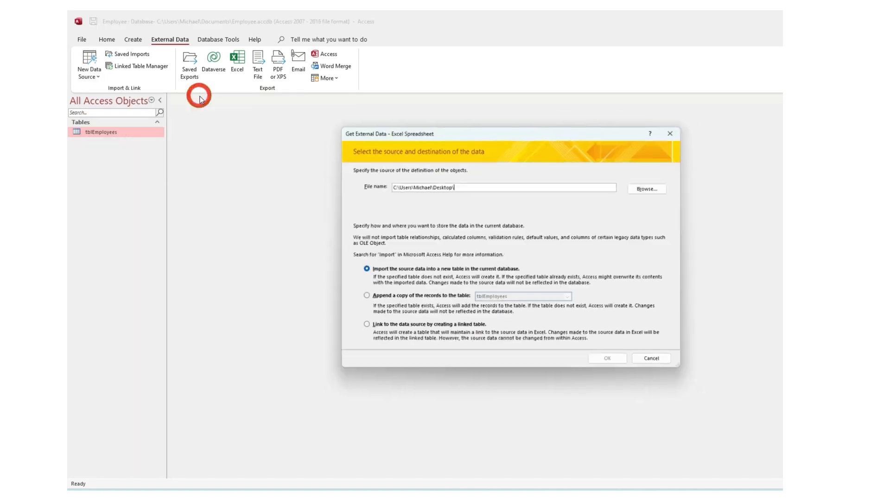
{"action": "left_click", "coordinate": [657, 187]}
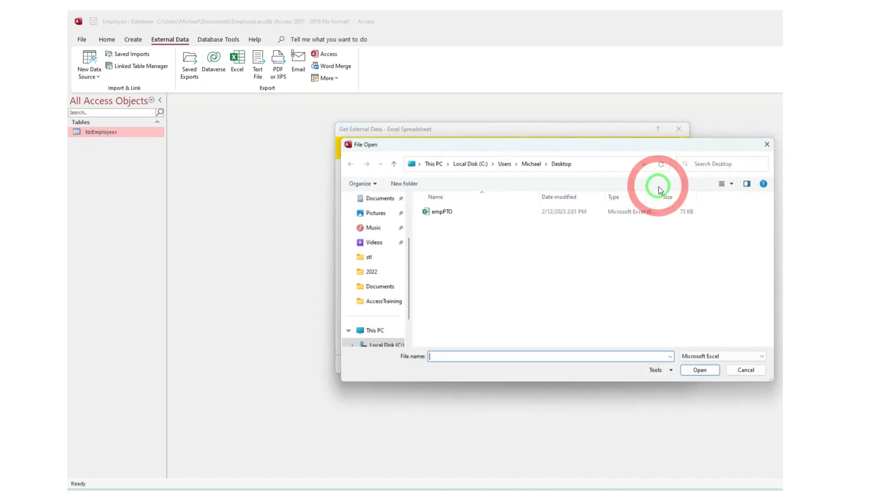
{"action": "left_click", "coordinate": [464, 211]}
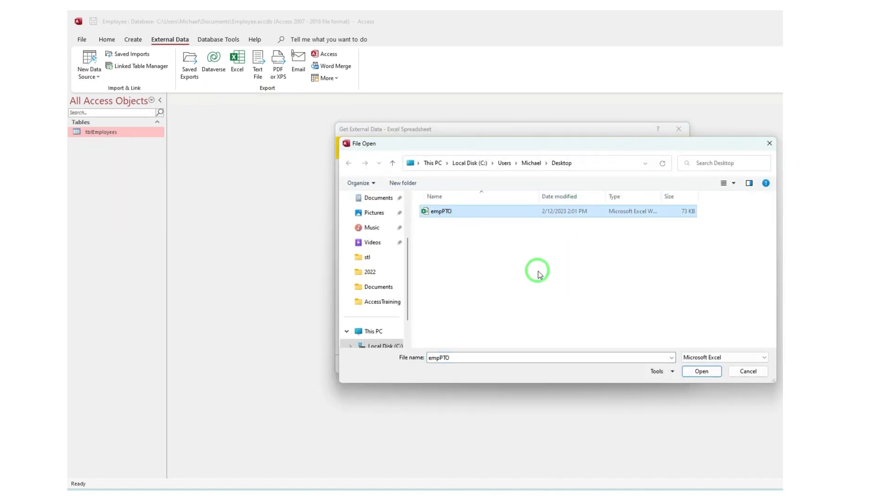
{"action": "left_click", "coordinate": [701, 372]}
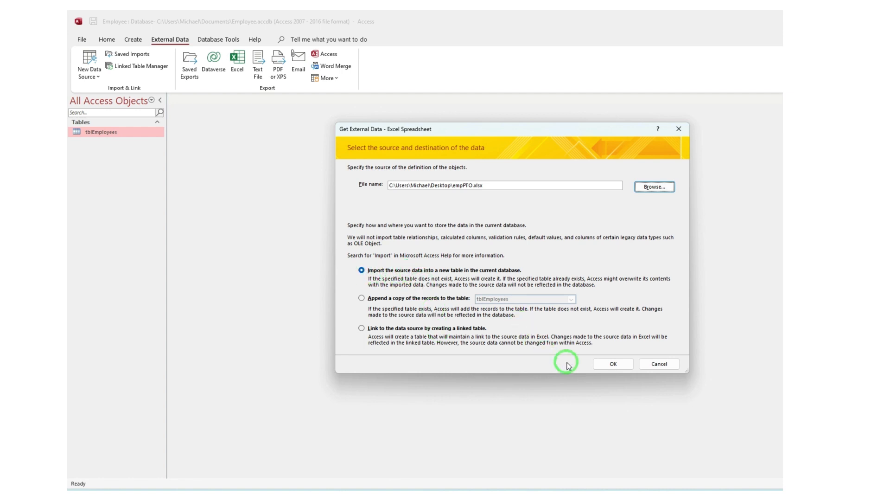
{"action": "left_click", "coordinate": [607, 367]}
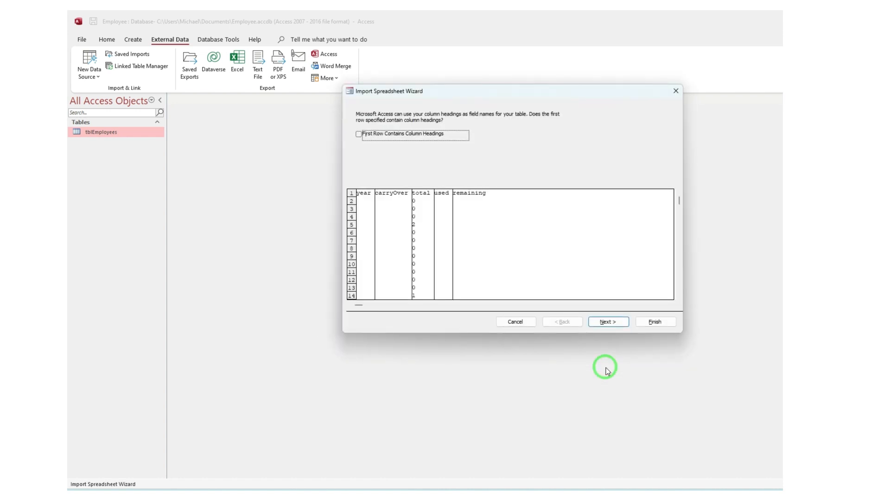
Mark the first row as containing column headings and keep Short Text as the year field's data type.
{"action": "left_click", "coordinate": [358, 135]}
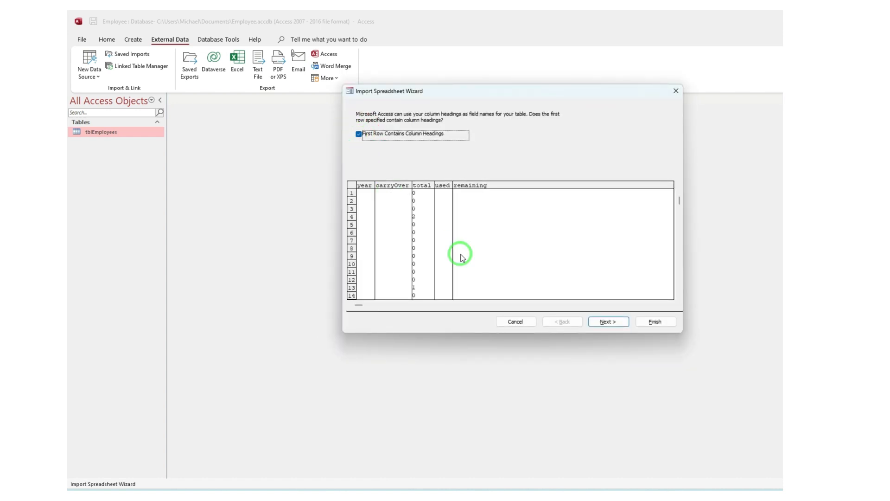
{"action": "left_click", "coordinate": [607, 323]}
{"action": "left_click", "coordinate": [607, 323]}
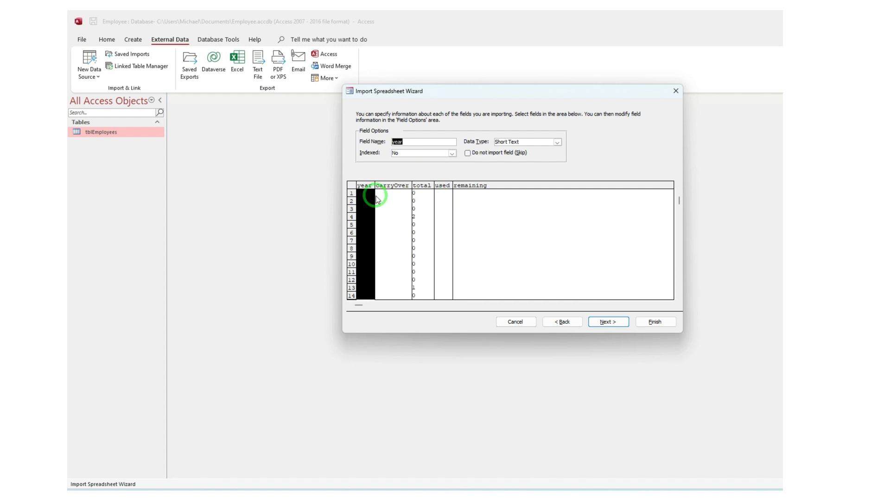
{"action": "left_click", "coordinate": [558, 142]}
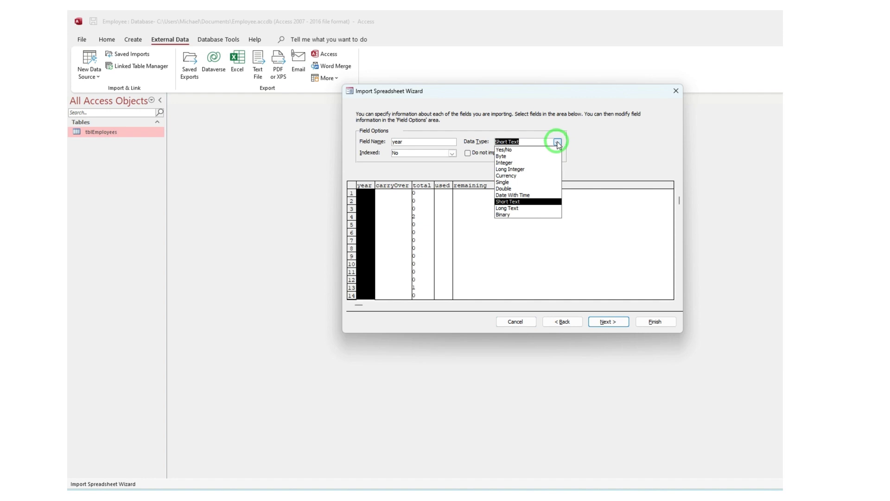
{"action": "left_click", "coordinate": [557, 143]}
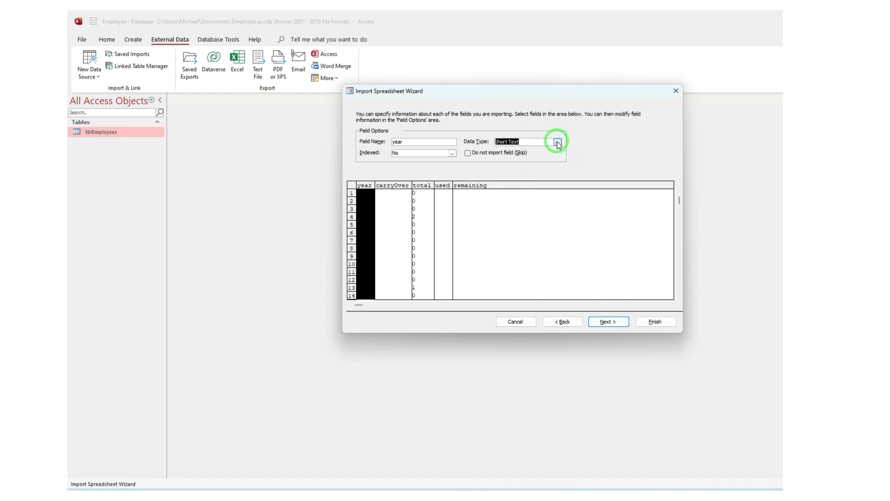
Set the carryOver field's data type to Double and stay on the field options page of the wizard.
{"action": "left_click", "coordinate": [397, 187]}
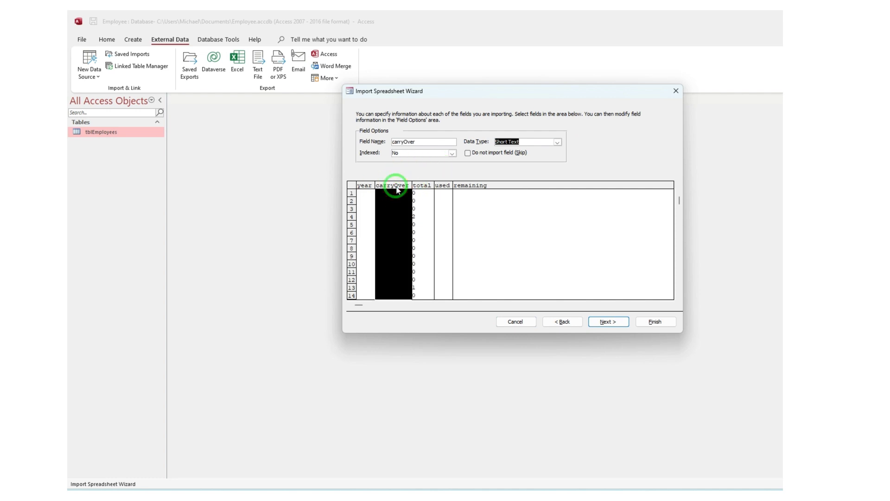
{"action": "left_click", "coordinate": [557, 143]}
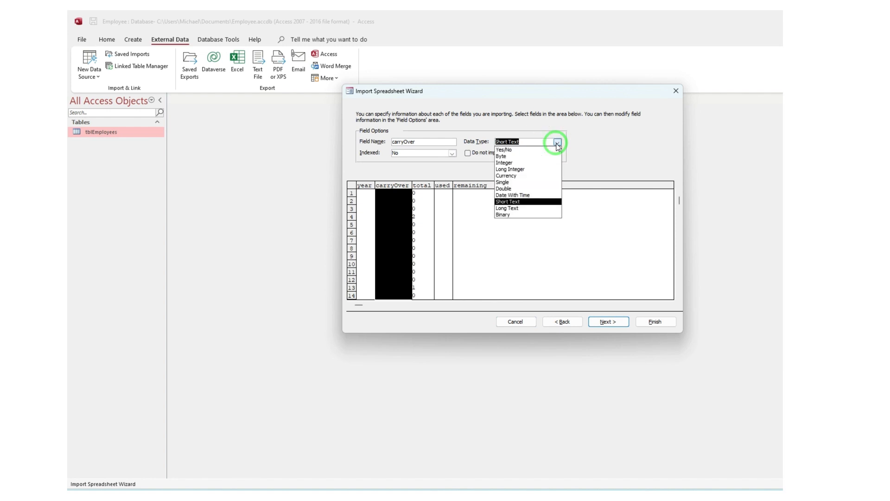
{"action": "left_click", "coordinate": [508, 188]}
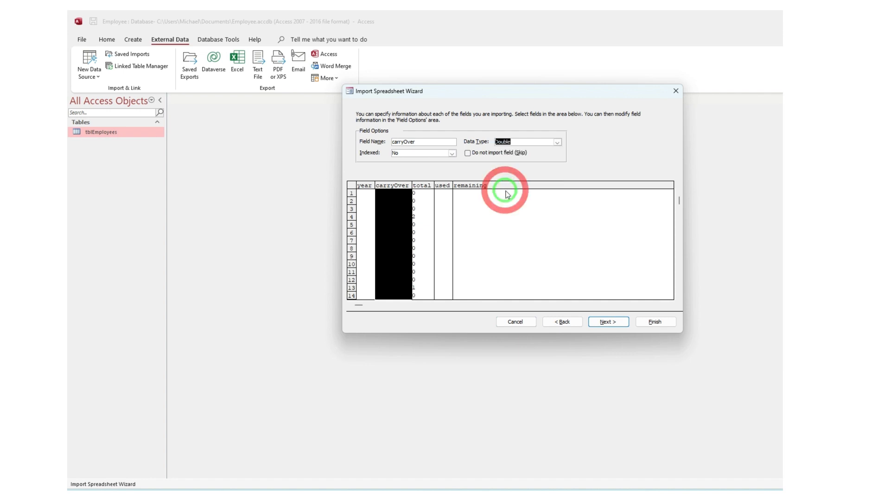
{"action": "left_click", "coordinate": [603, 324]}
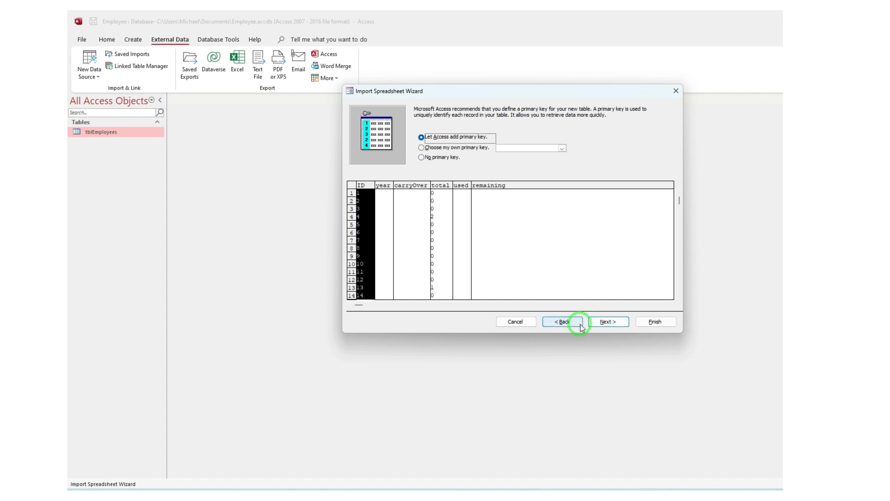
{"action": "left_click", "coordinate": [564, 323]}
Set the data type of the total, used and remaining fields to Double.
{"action": "left_click", "coordinate": [423, 186]}
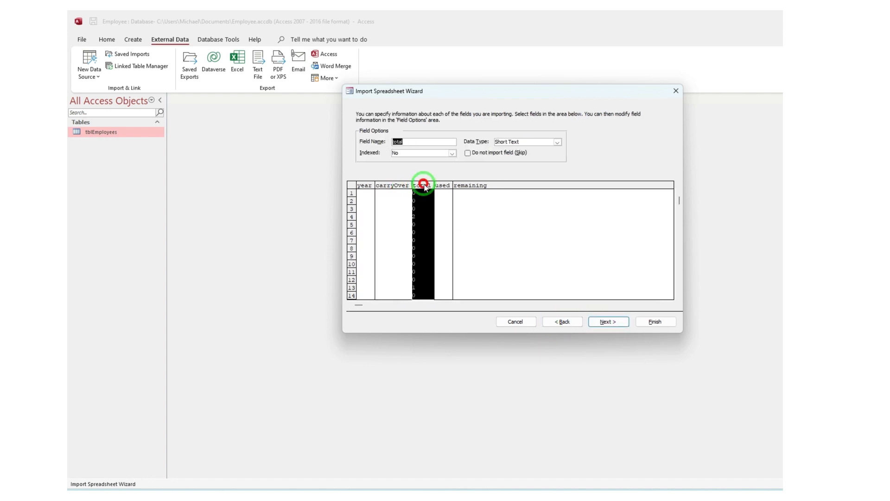
{"action": "left_click", "coordinate": [557, 142]}
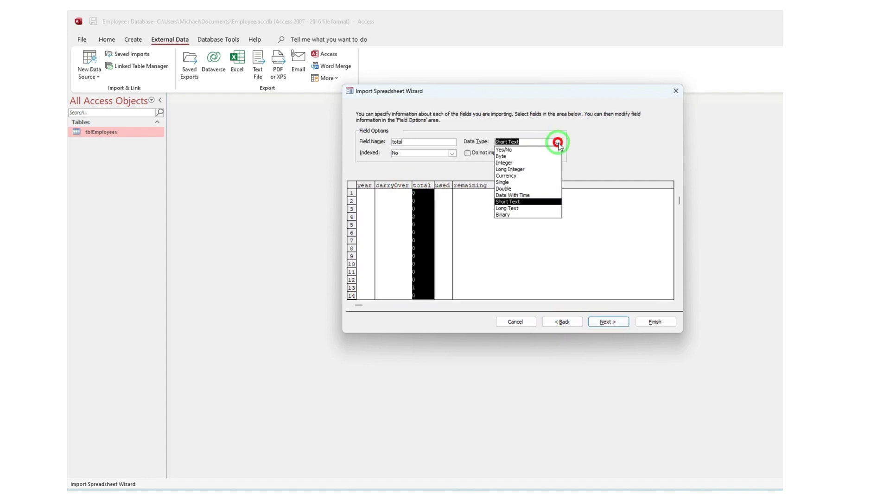
{"action": "left_click", "coordinate": [537, 189]}
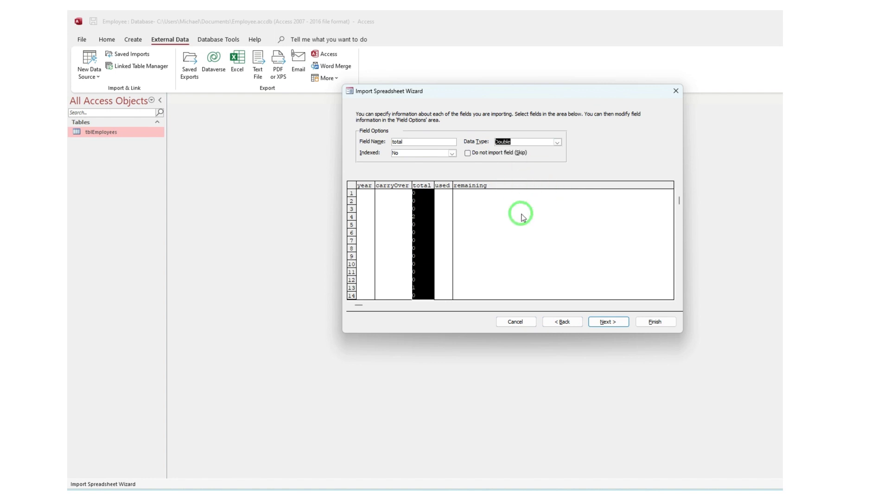
{"action": "left_click", "coordinate": [447, 187]}
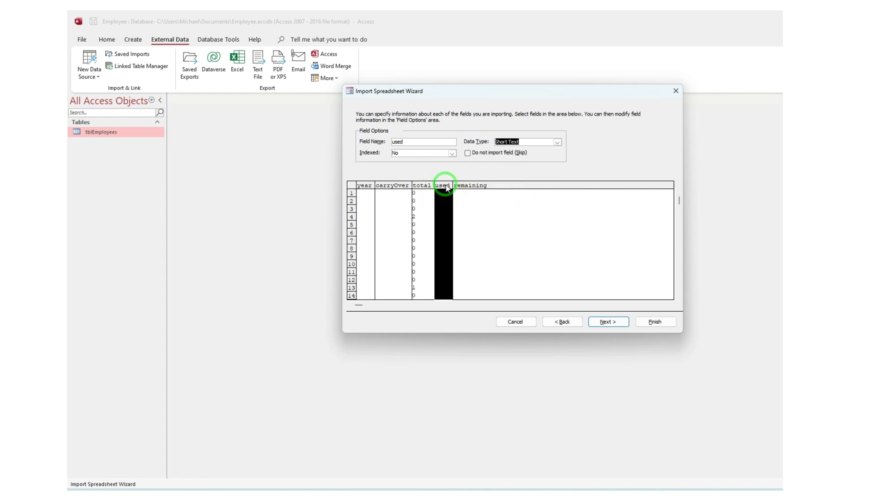
{"action": "left_click", "coordinate": [558, 143]}
{"action": "left_click", "coordinate": [525, 189]}
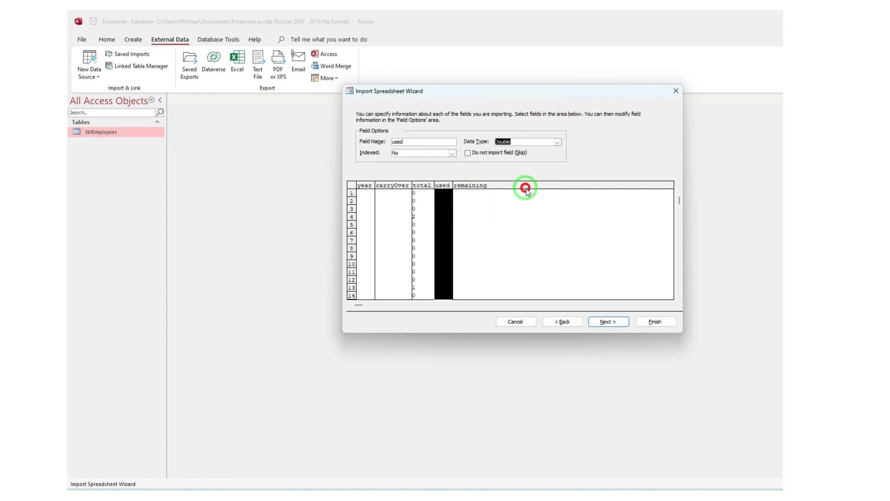
{"action": "left_click", "coordinate": [482, 186]}
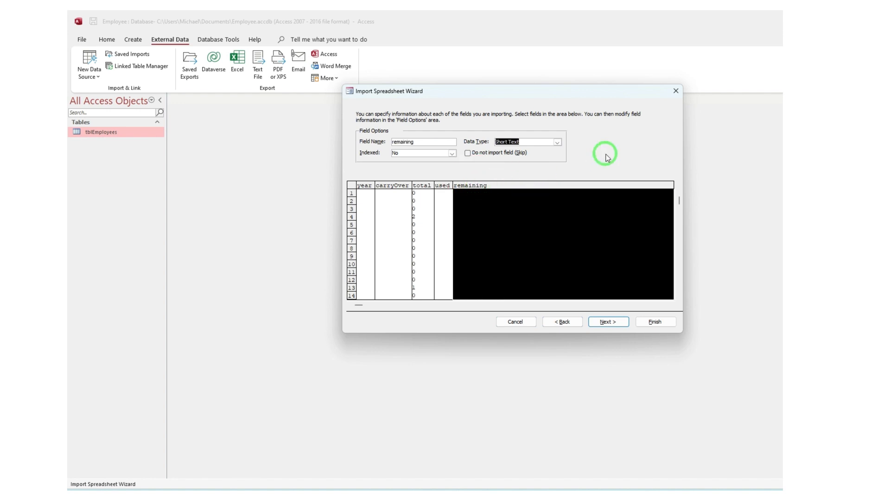
{"action": "left_click", "coordinate": [557, 142]}
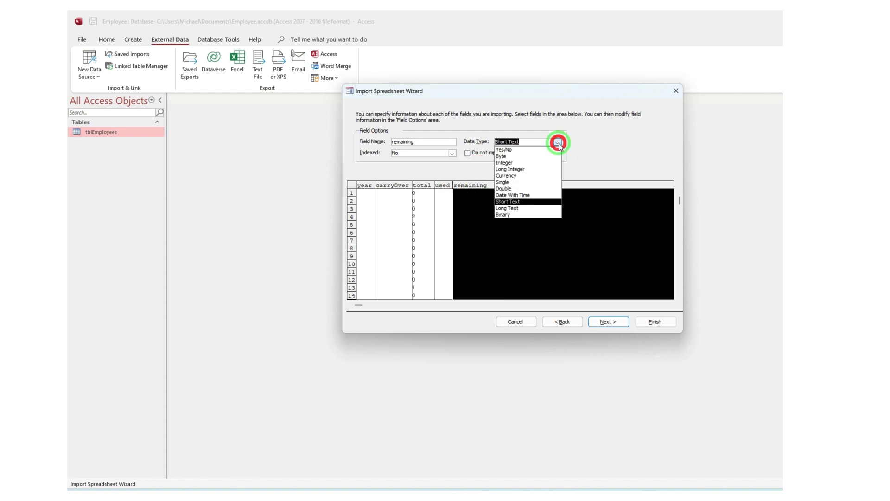
{"action": "left_click", "coordinate": [519, 188]}
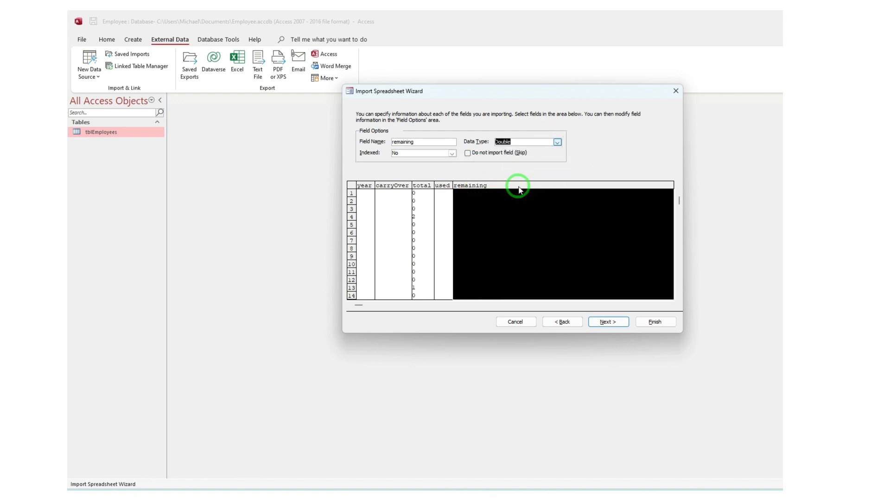
Let Access add the primary key and import the data into a table named tblPTO without saving the import steps.
{"action": "left_click", "coordinate": [607, 327]}
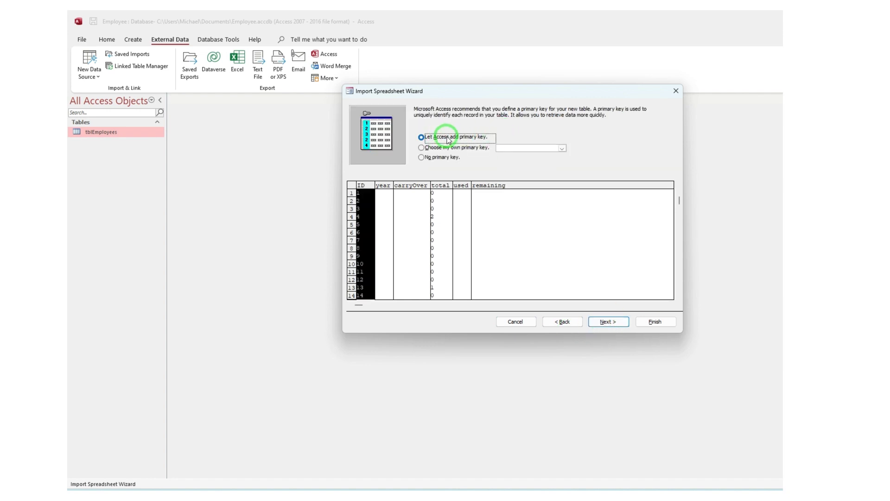
{"action": "left_click", "coordinate": [601, 326]}
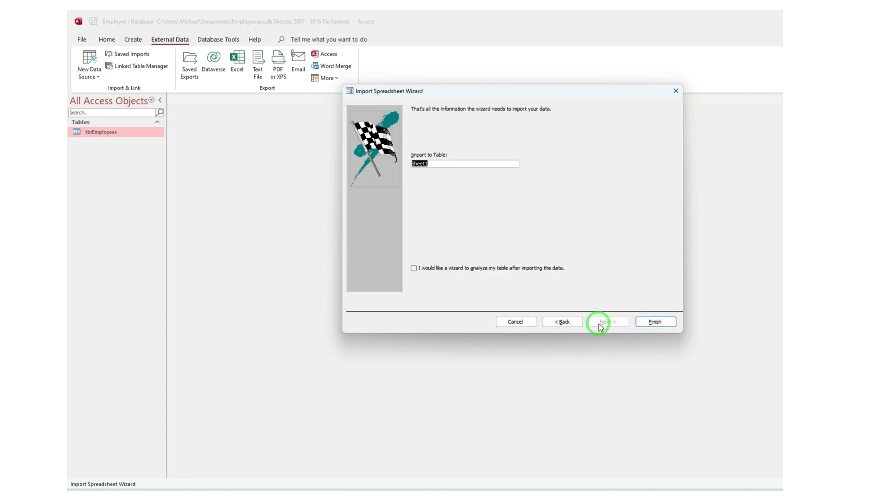
{"action": "type", "text": "tblPTO"}
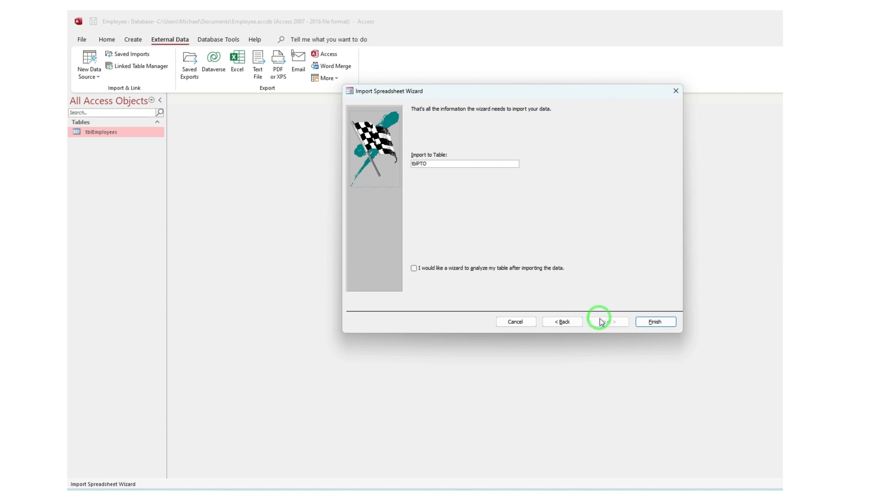
{"action": "left_click", "coordinate": [654, 323]}
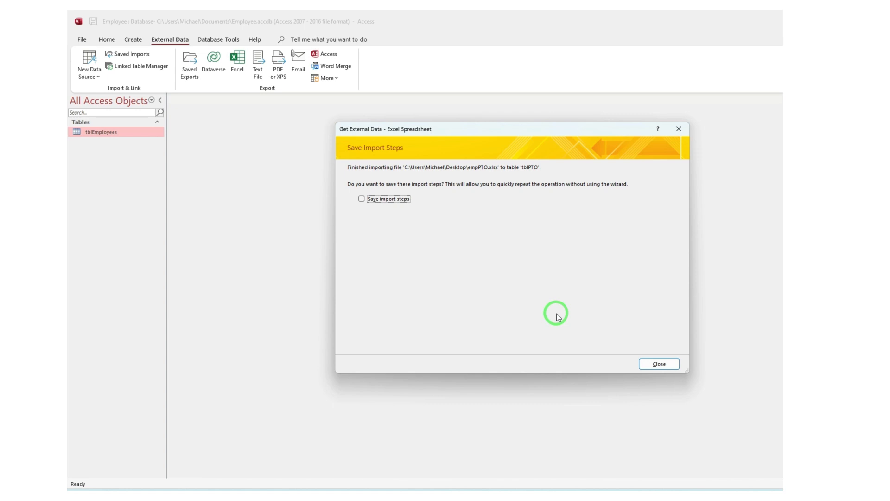
{"action": "left_click", "coordinate": [657, 364]}
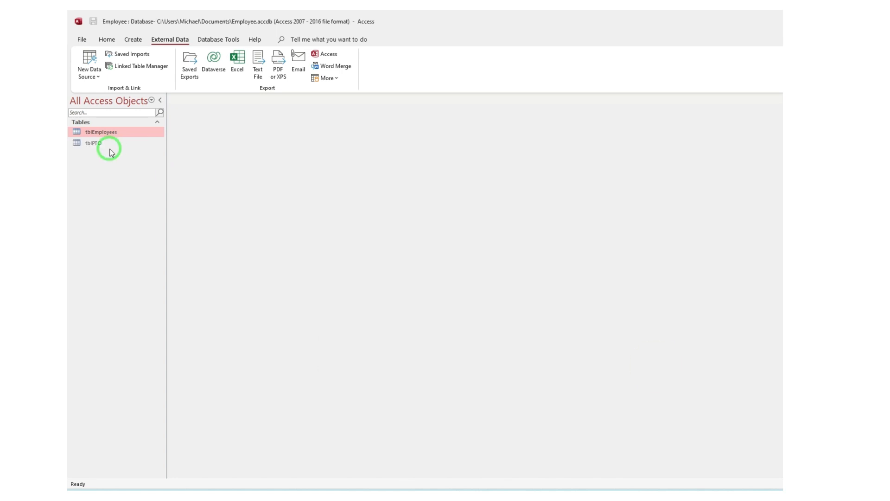
Open tblPTO and tblEmployees and compare their ID fields and records.
{"action": "double_click", "coordinate": [95, 143]}
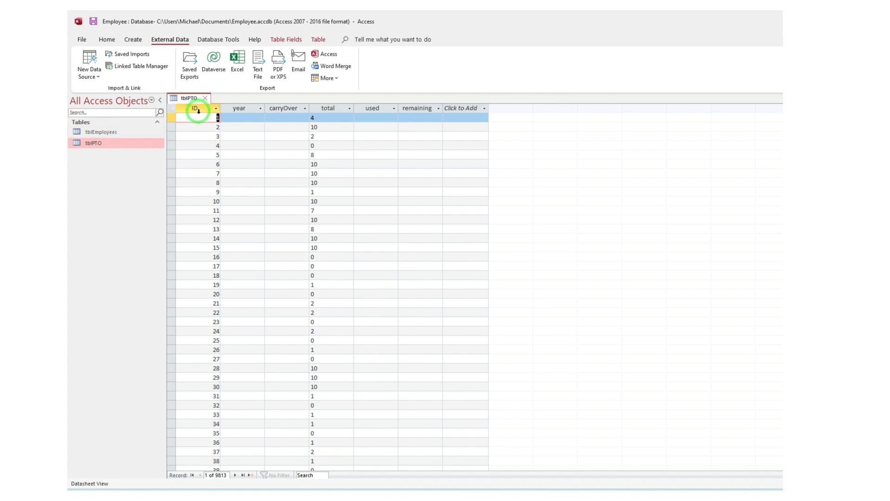
{"action": "double_click", "coordinate": [107, 133]}
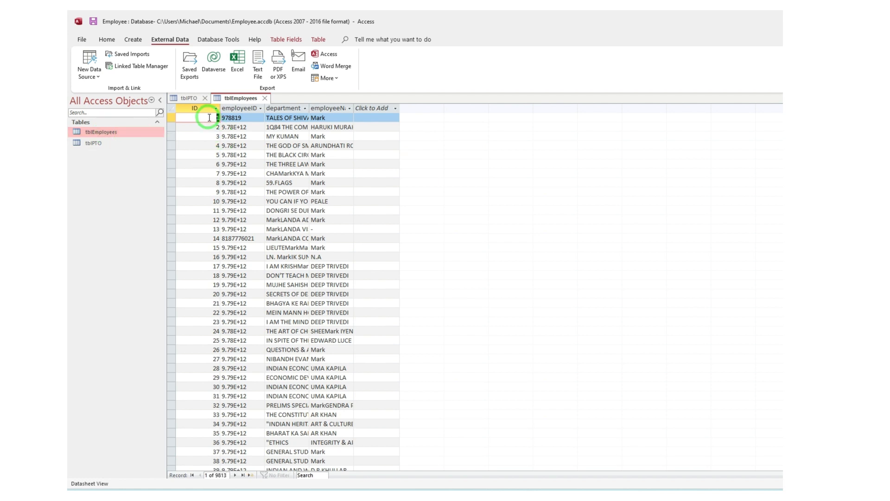
{"action": "left_click", "coordinate": [185, 97]}
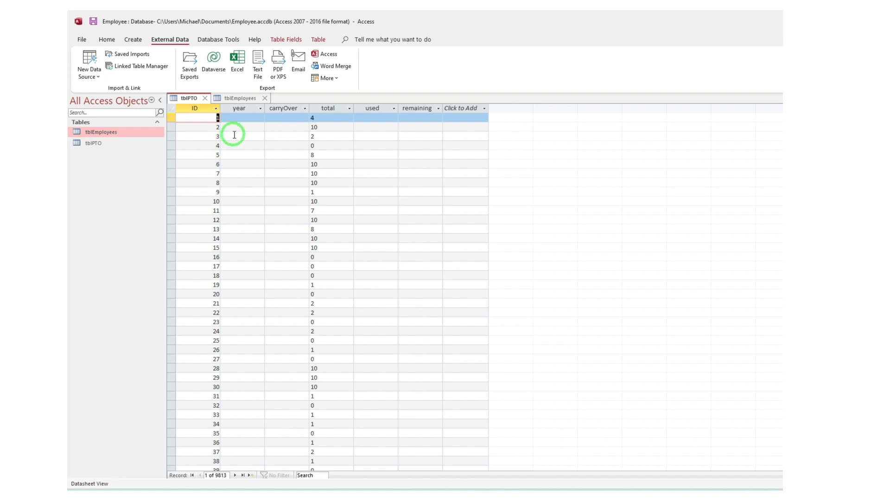
{"action": "left_click", "coordinate": [241, 99]}
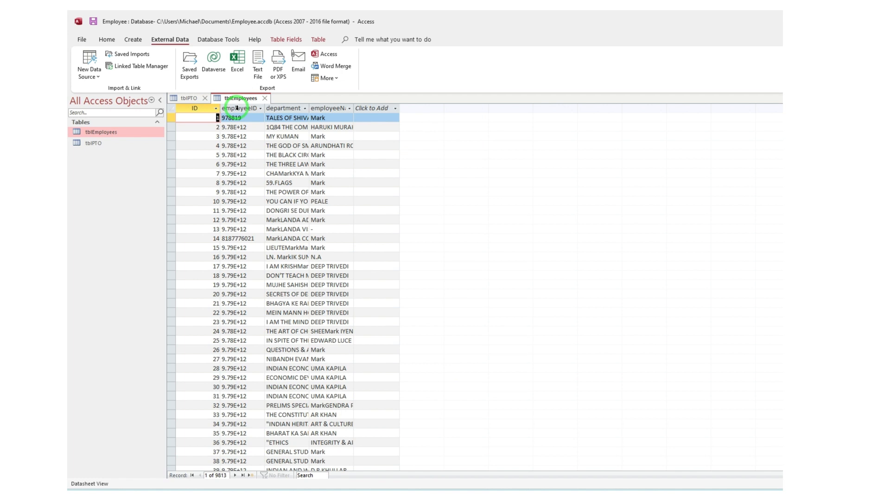
{"action": "left_click", "coordinate": [189, 98]}
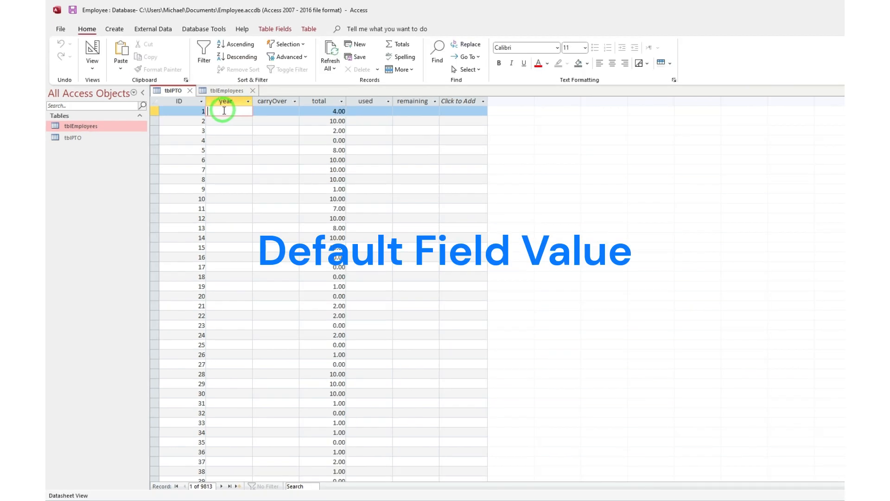
Switch tblPTO to Design View and open the Expression Builder for the year field's default value.
{"action": "left_click", "coordinate": [226, 111]}
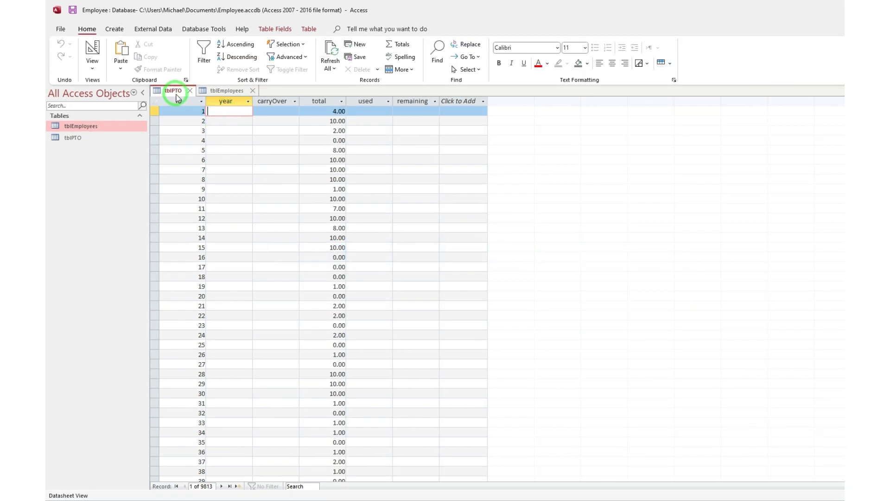
{"action": "left_click", "coordinate": [91, 51]}
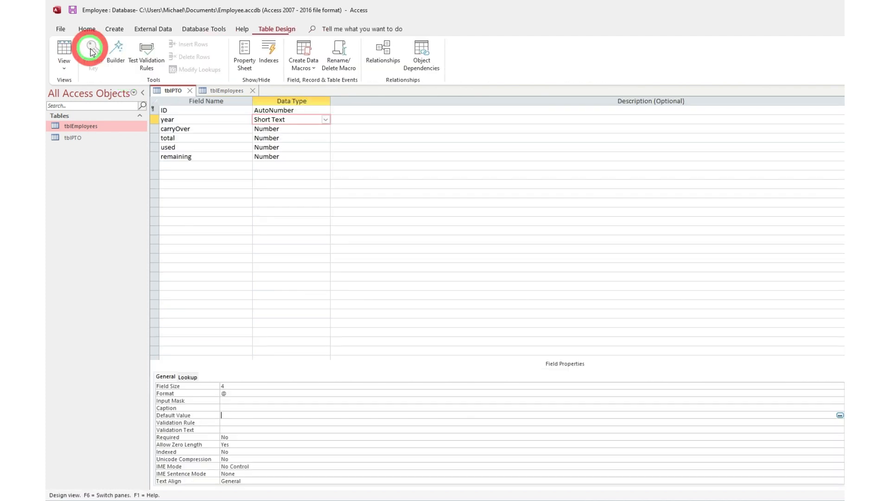
{"action": "left_click", "coordinate": [193, 118]}
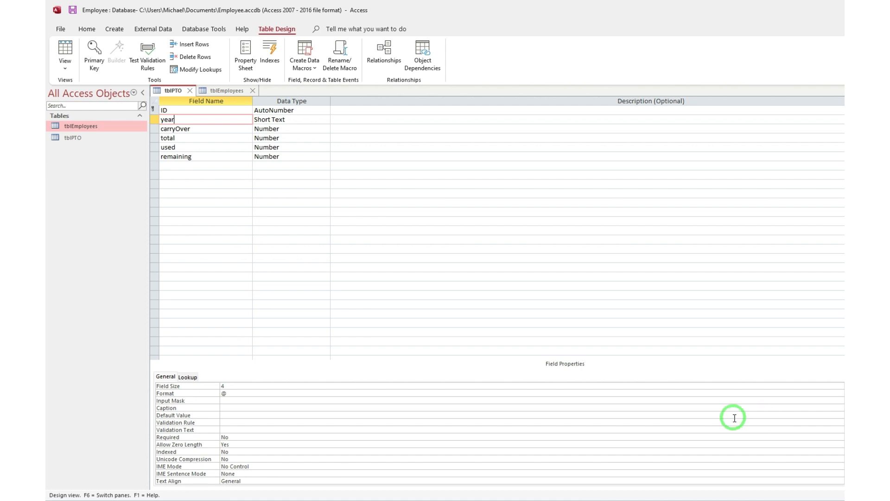
{"action": "left_click", "coordinate": [314, 415]}
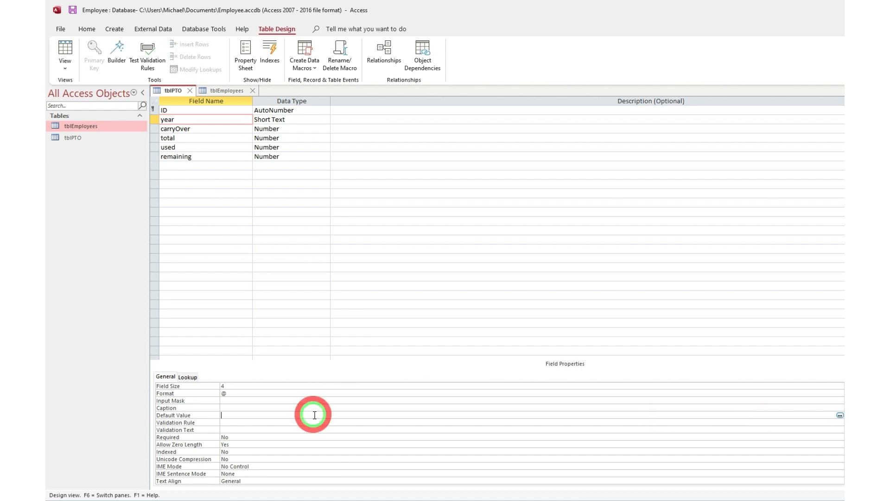
{"action": "left_click", "coordinate": [840, 416]}
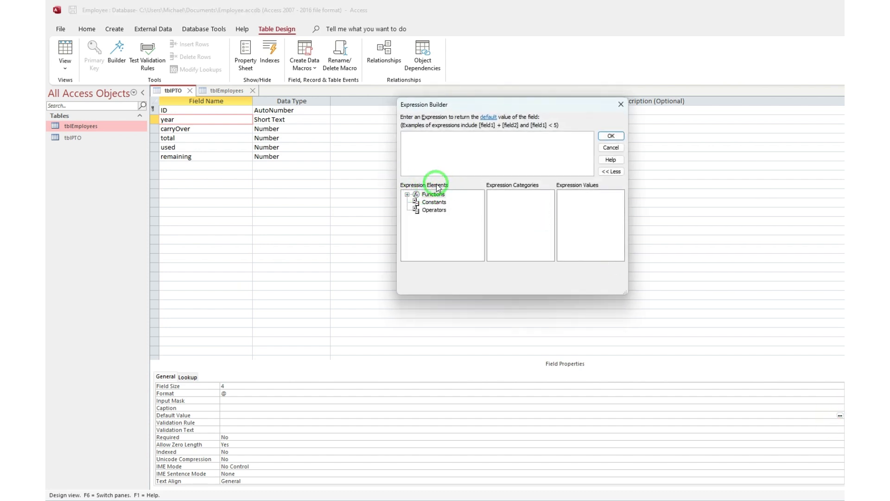
Insert the built-in Date/Time function Year into the default value expression.
{"action": "left_click", "coordinate": [406, 195]}
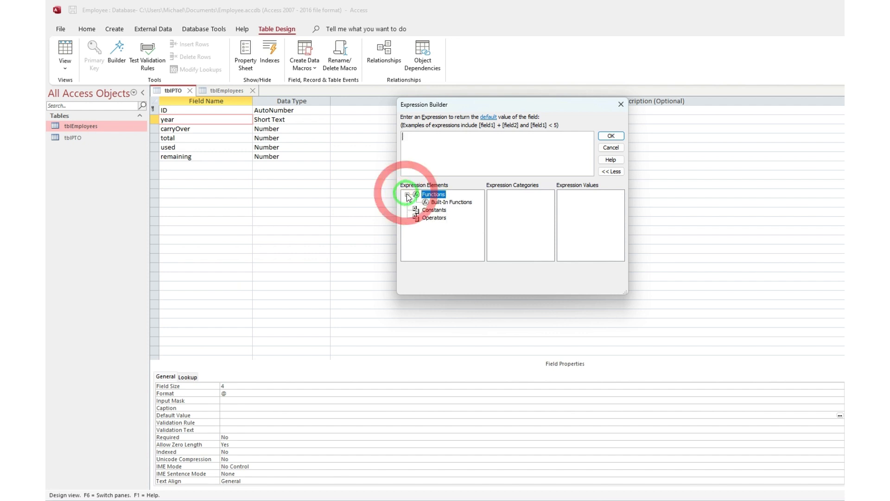
{"action": "left_click", "coordinate": [439, 203]}
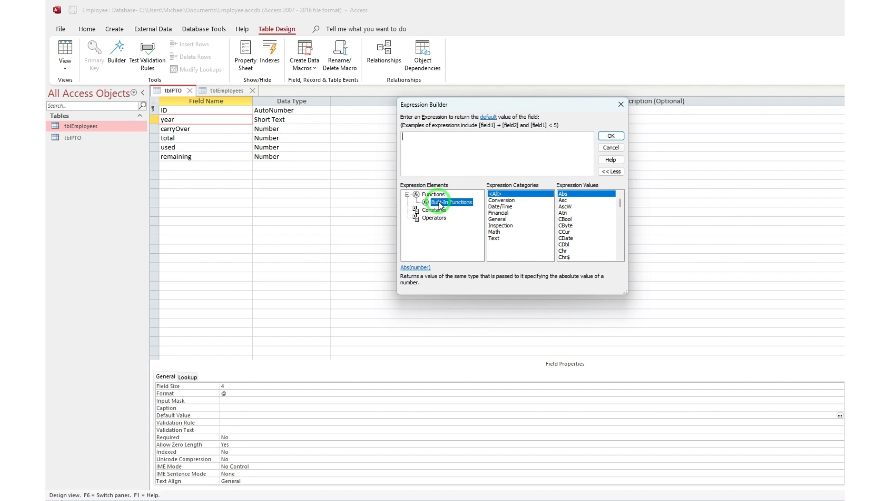
{"action": "left_click", "coordinate": [500, 207]}
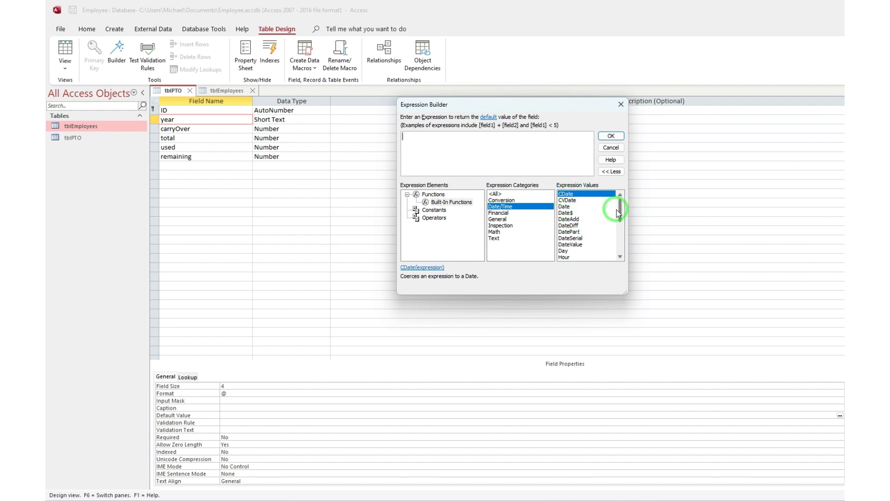
{"action": "left_click_drag", "start_coordinate": [621, 210], "coordinate": [621, 242]}
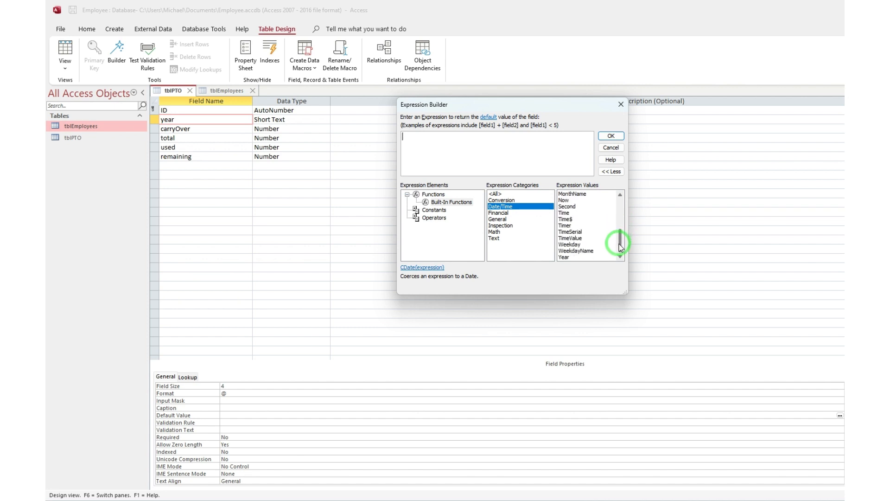
{"action": "double_click", "coordinate": [563, 257]}
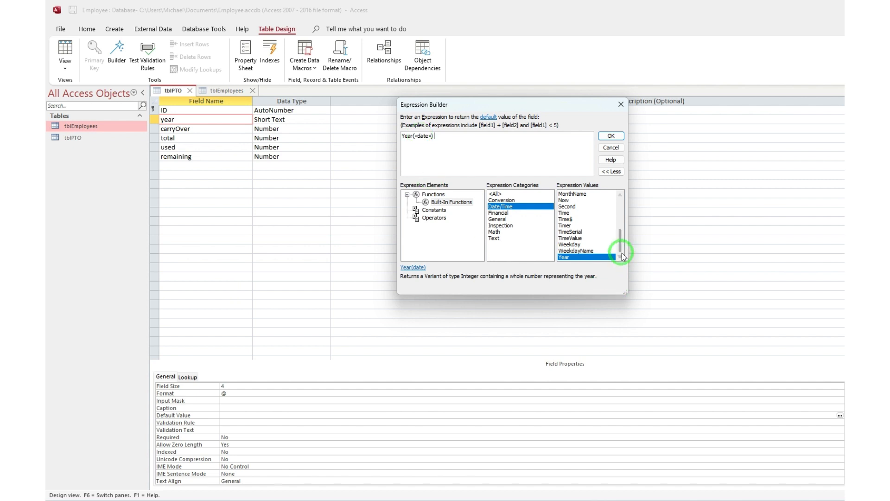
Replace the Year function's date placeholder with the Date$ function and accept the expression as the default value.
{"action": "left_click_drag", "start_coordinate": [620, 251], "coordinate": [620, 222]}
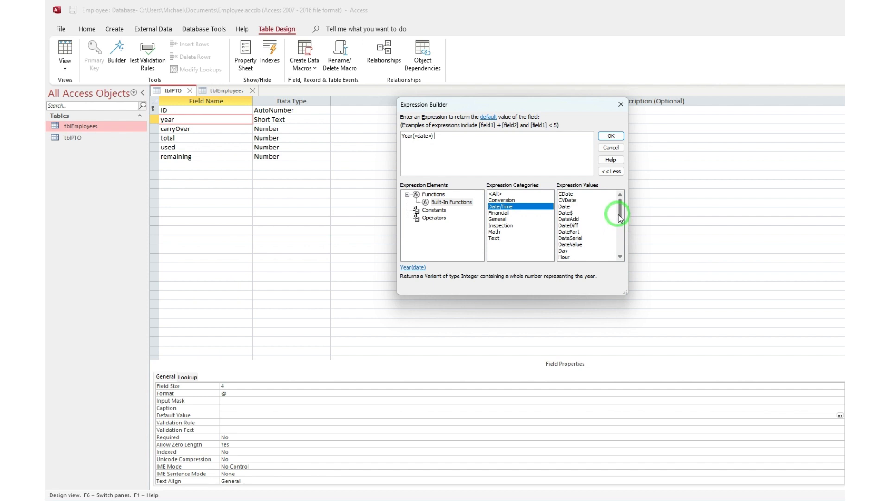
{"action": "left_click", "coordinate": [564, 207]}
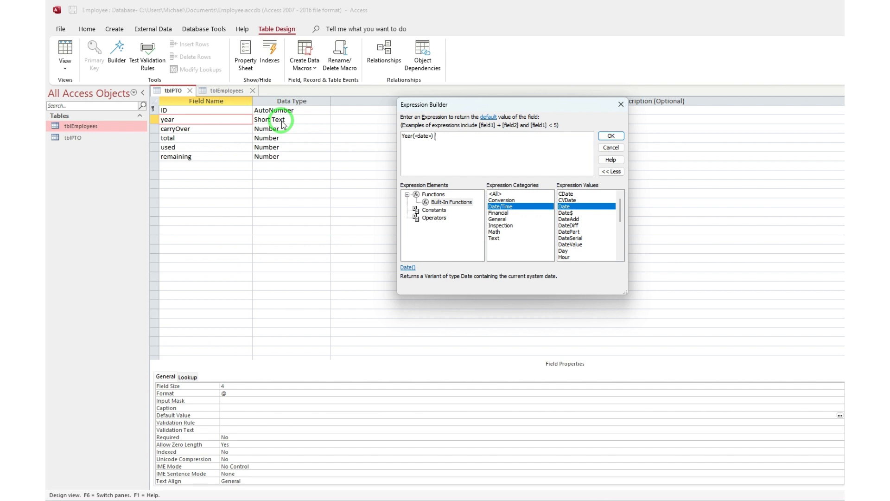
{"action": "left_click", "coordinate": [567, 213]}
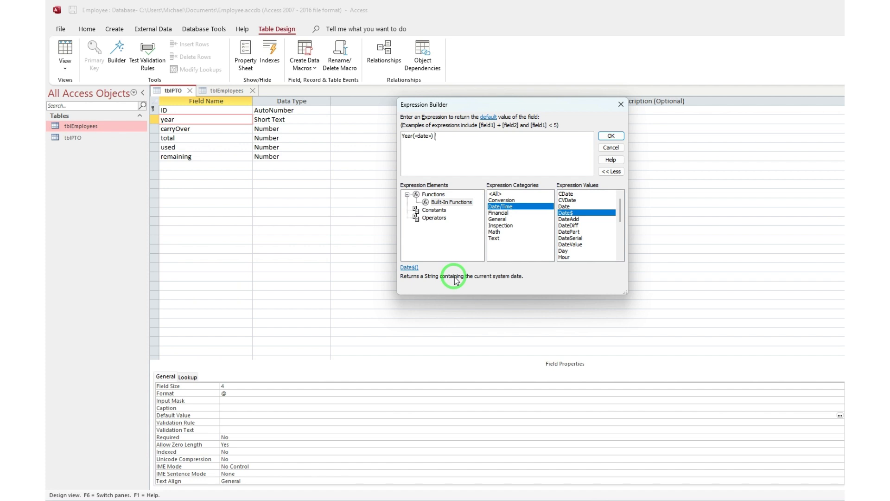
{"action": "left_click", "coordinate": [422, 136]}
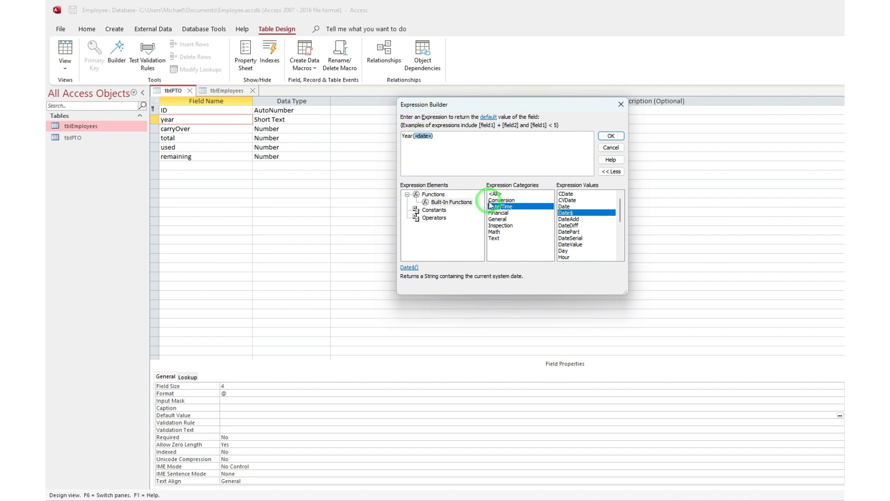
{"action": "double_click", "coordinate": [574, 213]}
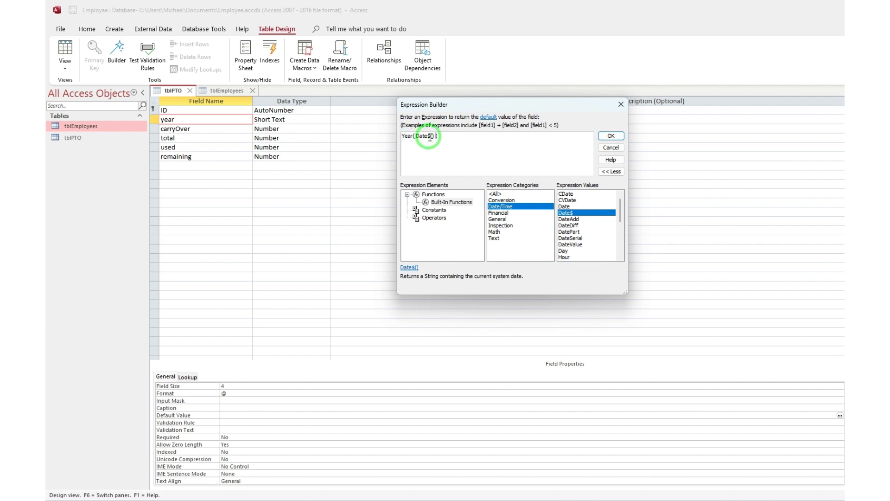
{"action": "left_click", "coordinate": [612, 136]}
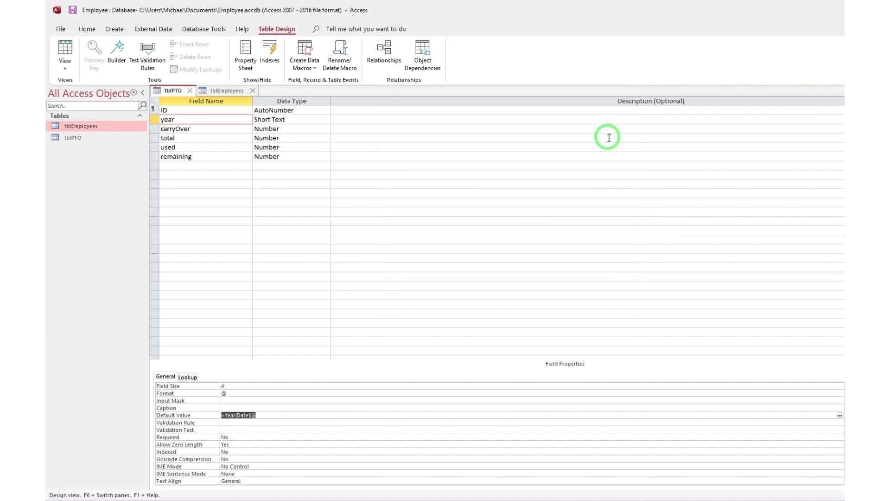
Save the tblPTO design and check the year default in the new-record row at the end of the datasheet.
{"action": "left_click", "coordinate": [234, 423]}
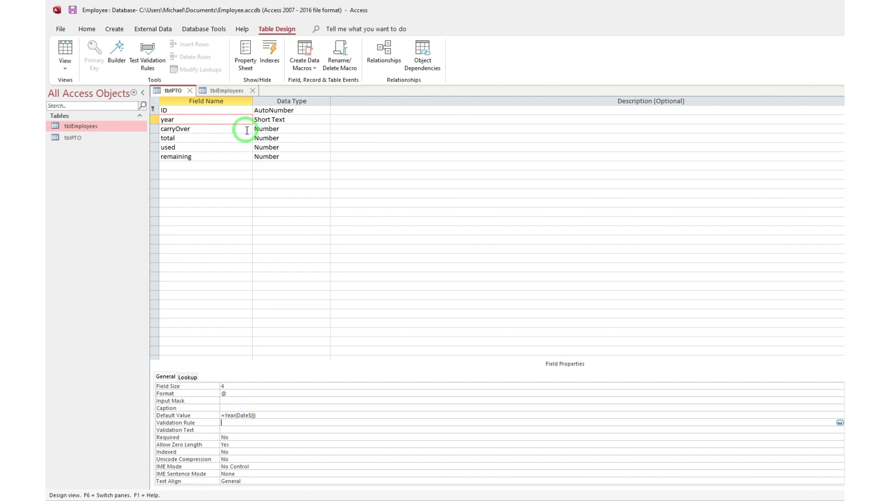
{"action": "left_click", "coordinate": [73, 10]}
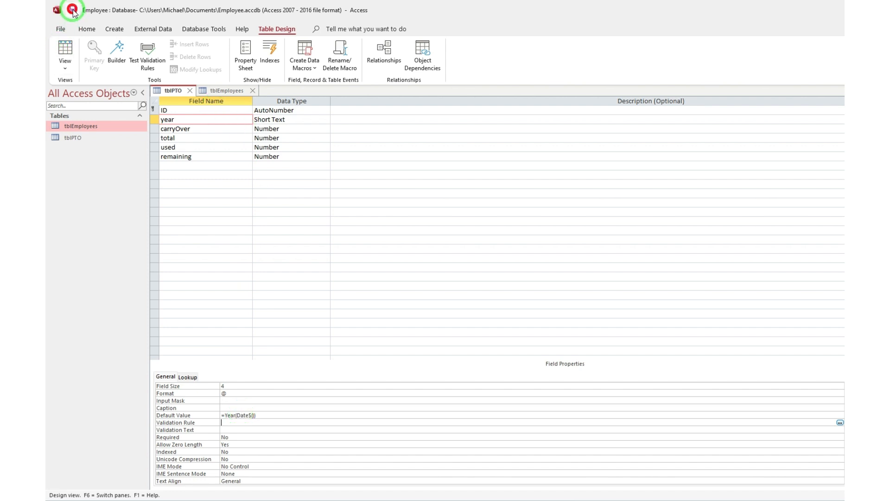
{"action": "left_click", "coordinate": [65, 54]}
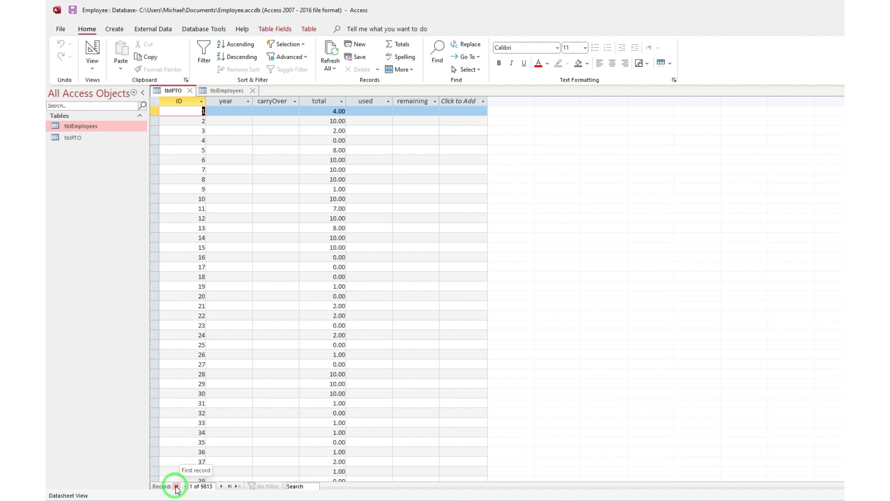
{"action": "left_click", "coordinate": [230, 487]}
{"action": "scroll", "coordinate": [249, 403], "scroll_direction": "down", "scroll_amount": 2}
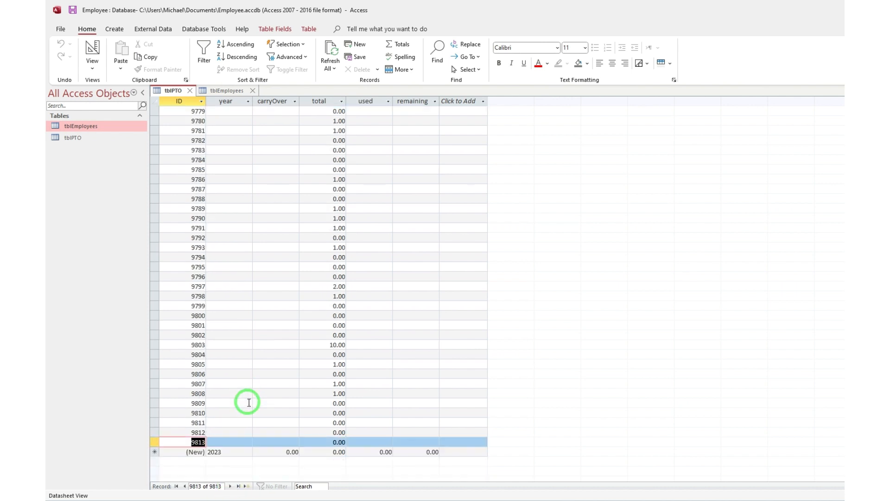